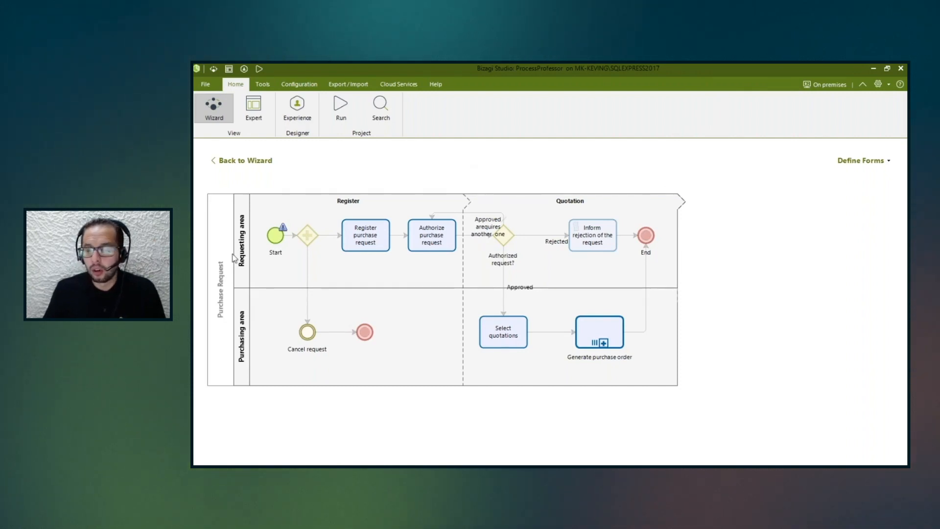
Open the form of the Register purchase request task and maximize its designer window.
{"action": "left_click", "coordinate": [889, 161]}
{"action": "left_click", "coordinate": [889, 162]}
{"action": "left_click", "coordinate": [357, 238]}
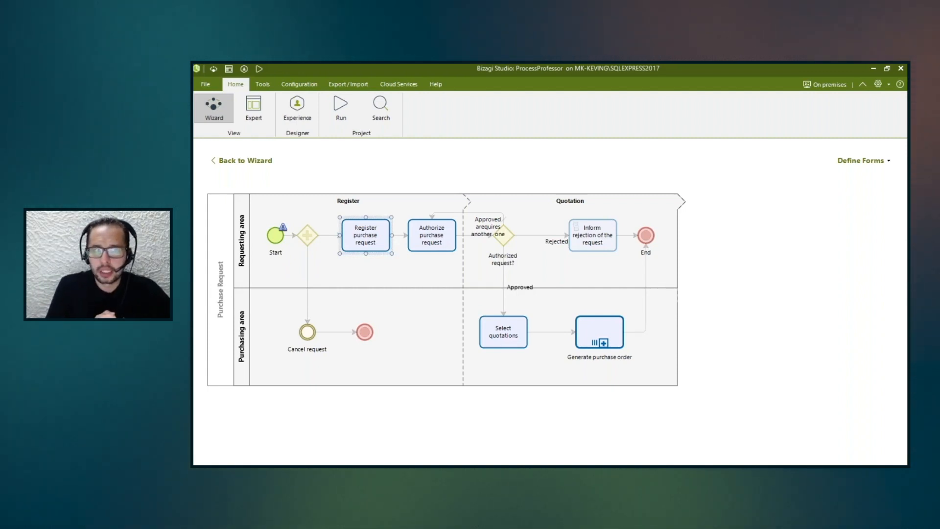
{"action": "left_click_drag", "start_coordinate": [194, 250], "coordinate": [736, 173]}
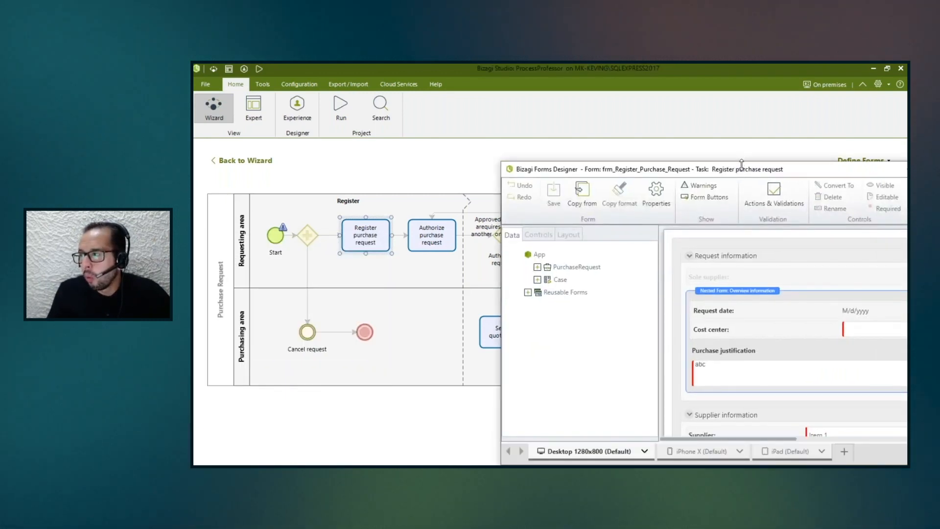
{"action": "double_click", "coordinate": [738, 170]}
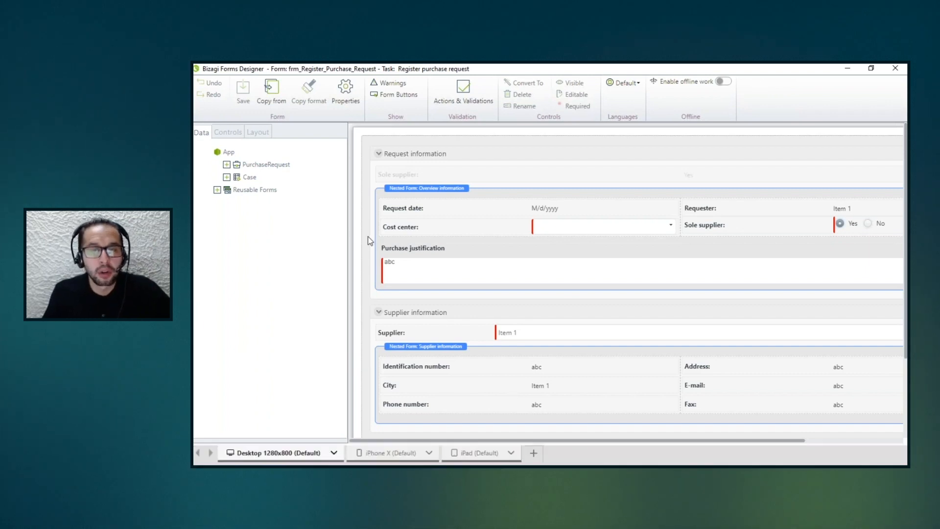
Select the Overview information nested form and examine the request, supplier, products and delivery sections of the form.
{"action": "left_click", "coordinate": [422, 184]}
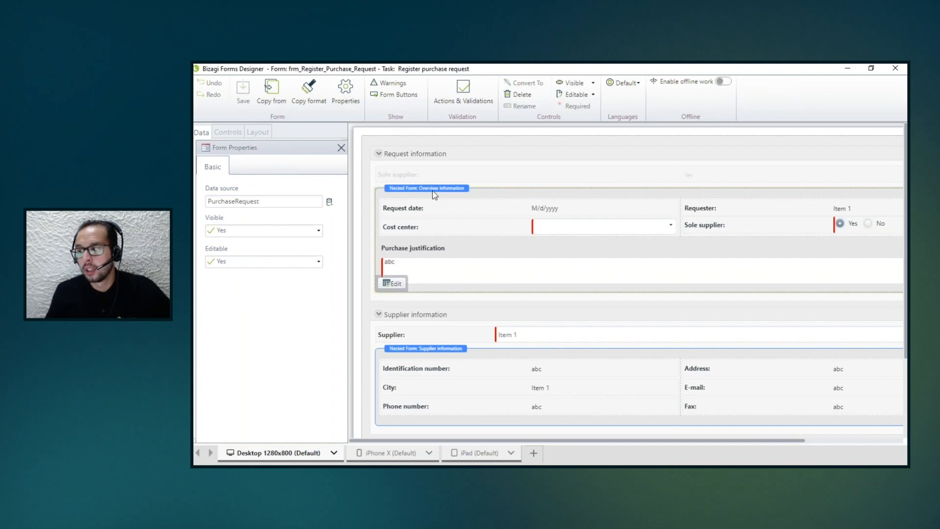
{"action": "scroll", "coordinate": [469, 310], "scroll_direction": "down", "scroll_amount": 5}
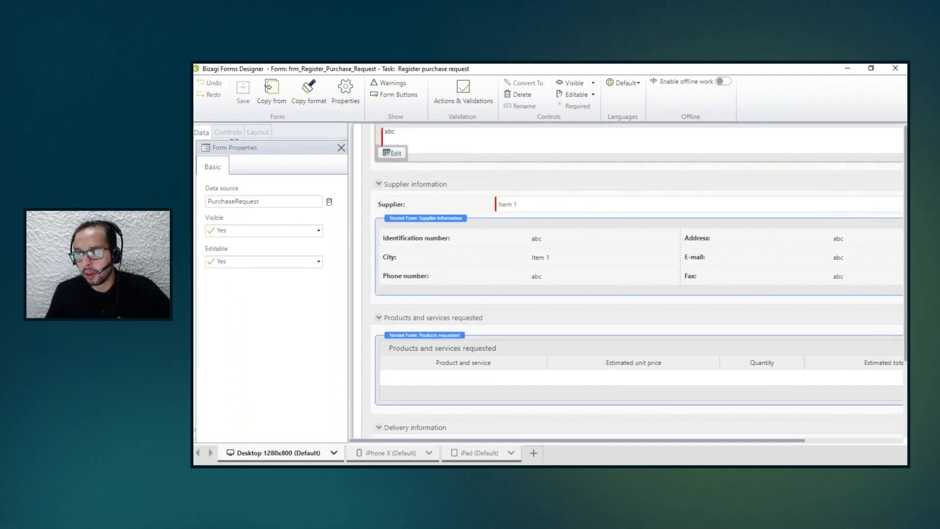
{"action": "scroll", "coordinate": [466, 313], "scroll_direction": "up", "scroll_amount": 3}
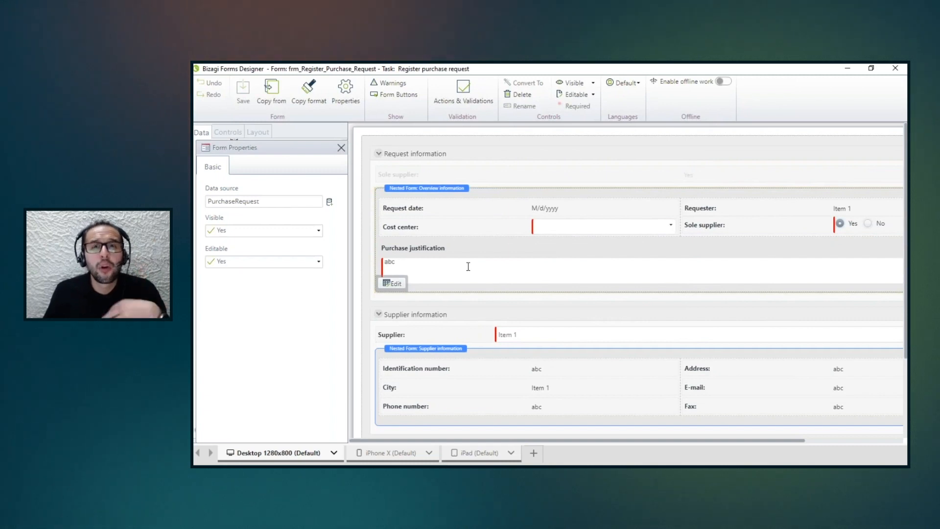
{"action": "scroll", "coordinate": [457, 240], "scroll_direction": "down", "scroll_amount": 1}
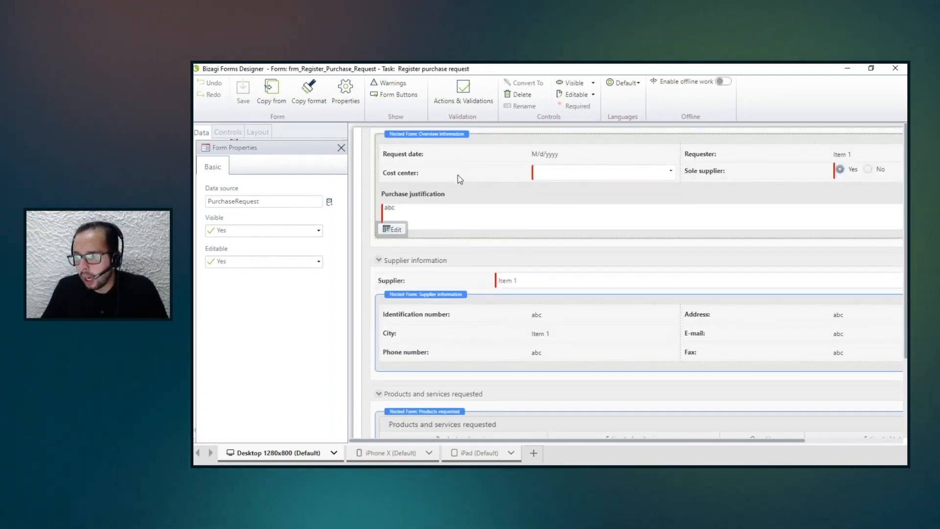
{"action": "scroll", "coordinate": [447, 227], "scroll_direction": "down", "scroll_amount": 3}
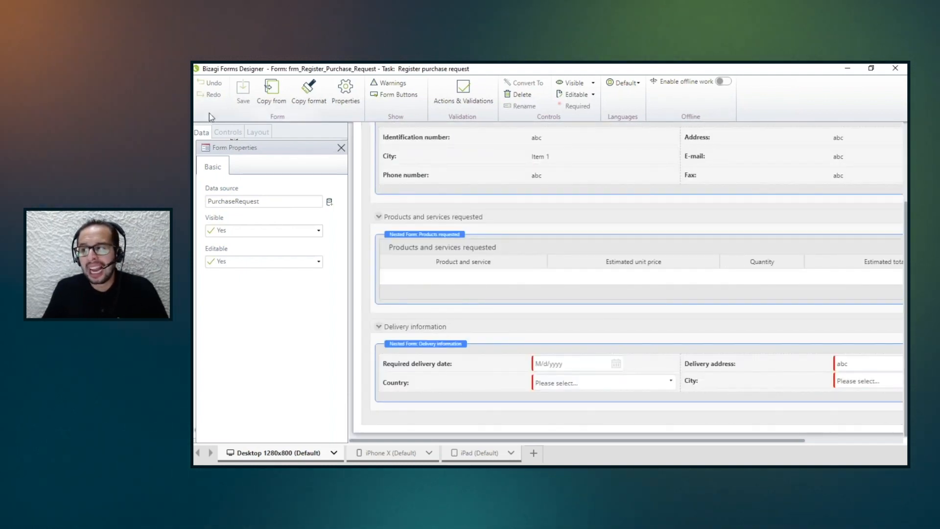
Show the form's data model, then collapse and re-expand the PurchaseRequest entity to examine its attributes.
{"action": "left_click", "coordinate": [202, 133]}
{"action": "scroll", "coordinate": [227, 198], "scroll_direction": "up", "scroll_amount": 5}
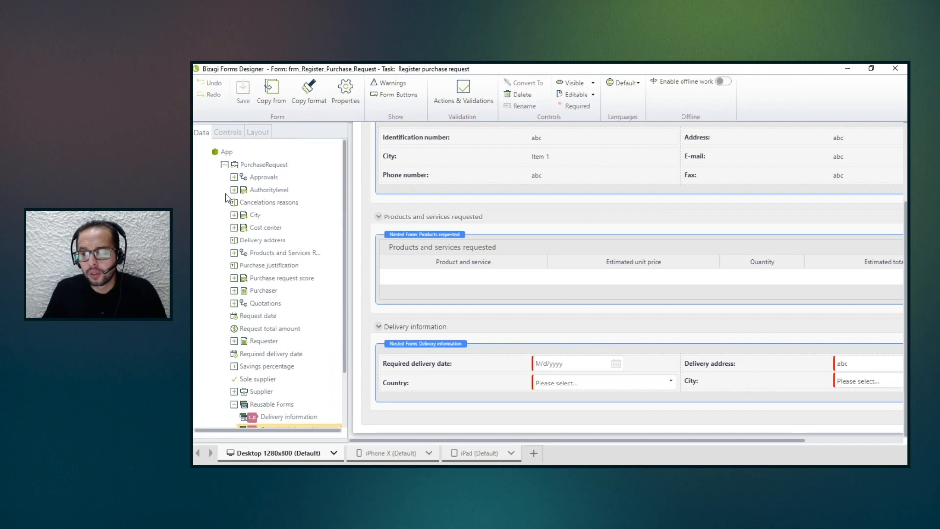
{"action": "left_click", "coordinate": [226, 165]}
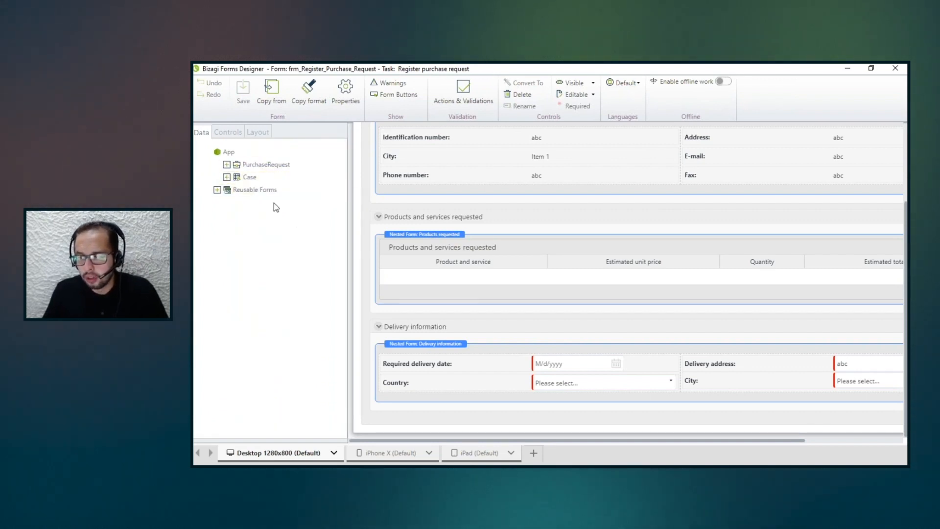
{"action": "left_click", "coordinate": [227, 165]}
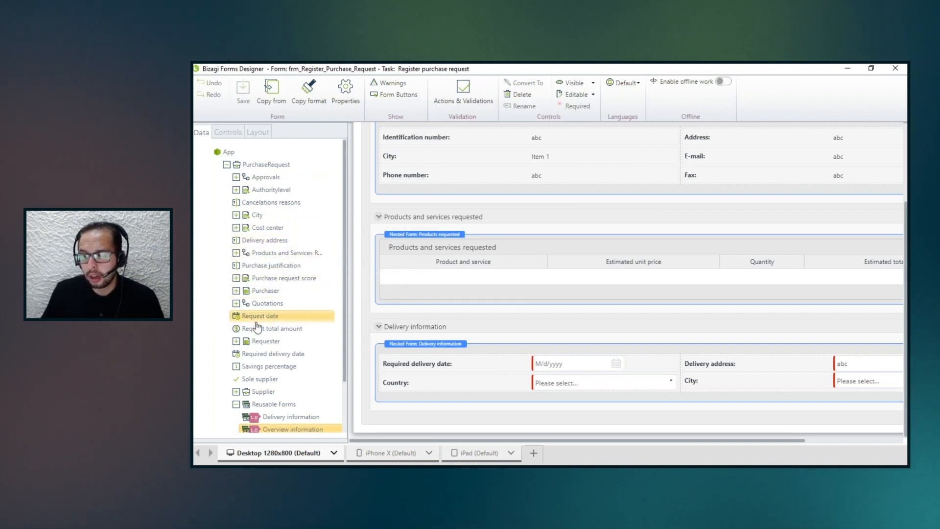
Open a new reusable form under the Requester entity, maximize it, and close it without adding any controls.
{"action": "left_click", "coordinate": [236, 405]}
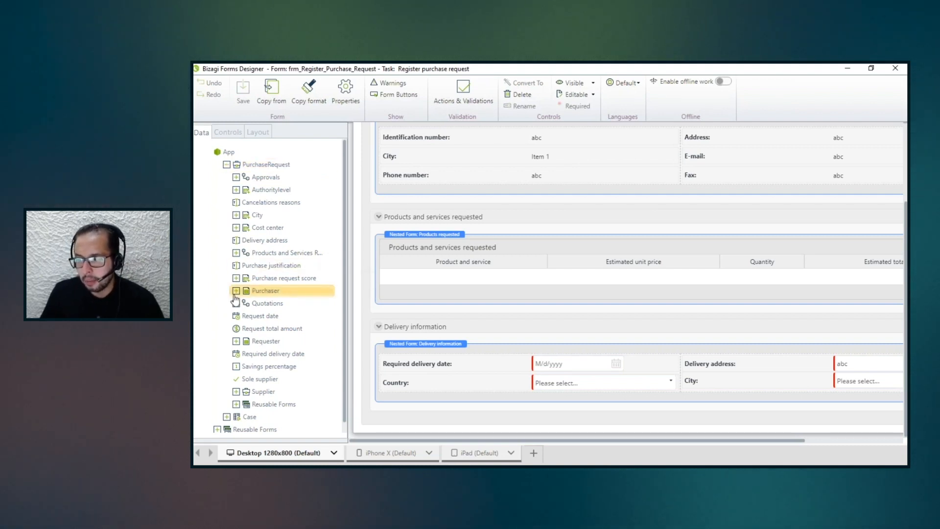
{"action": "left_click", "coordinate": [237, 342]}
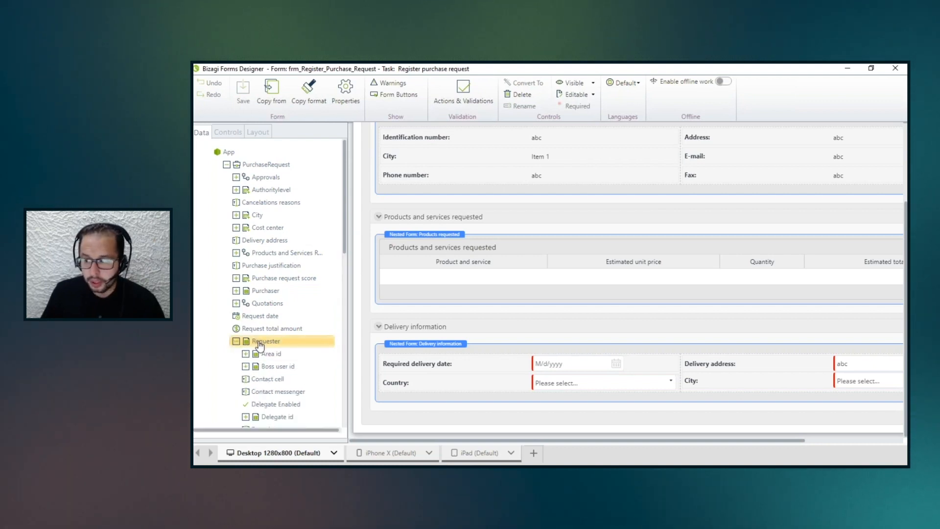
{"action": "scroll", "coordinate": [265, 338], "scroll_direction": "down", "scroll_amount": 10}
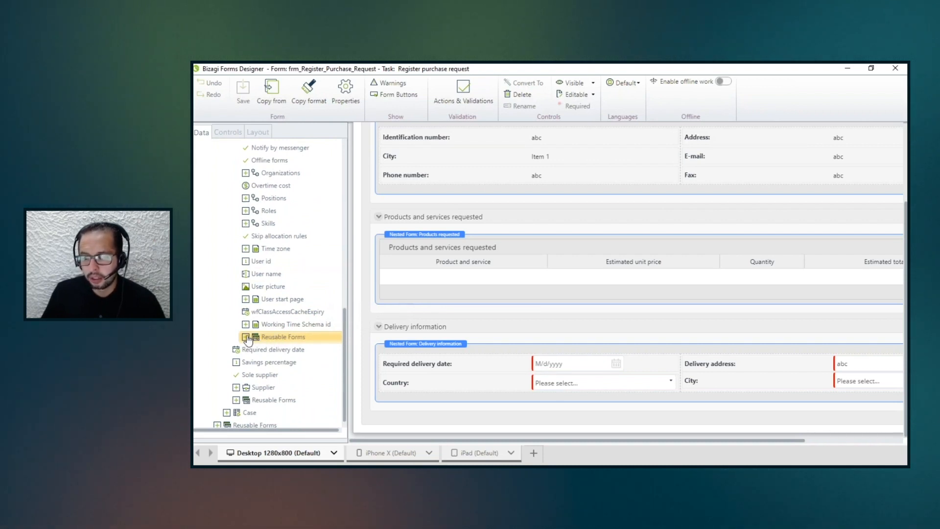
{"action": "left_click", "coordinate": [246, 338]}
{"action": "right_click", "coordinate": [268, 337]}
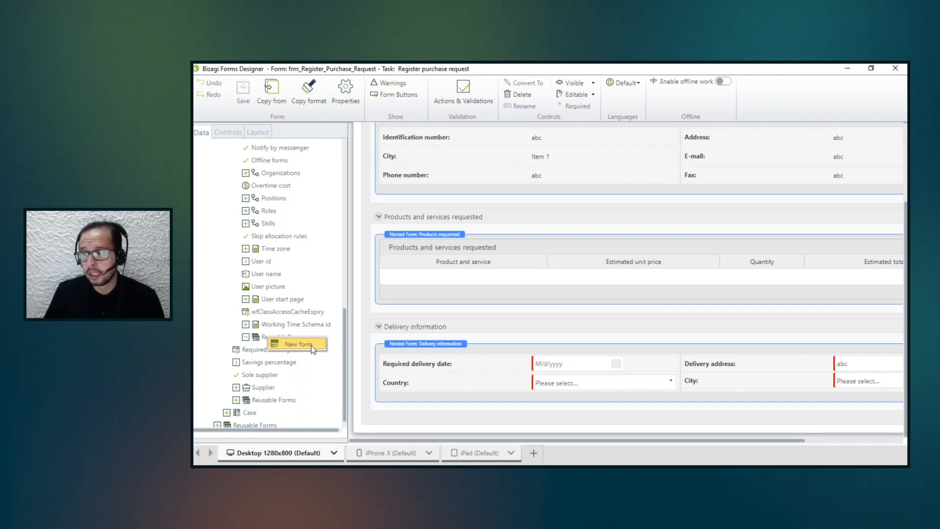
{"action": "left_click", "coordinate": [311, 345]}
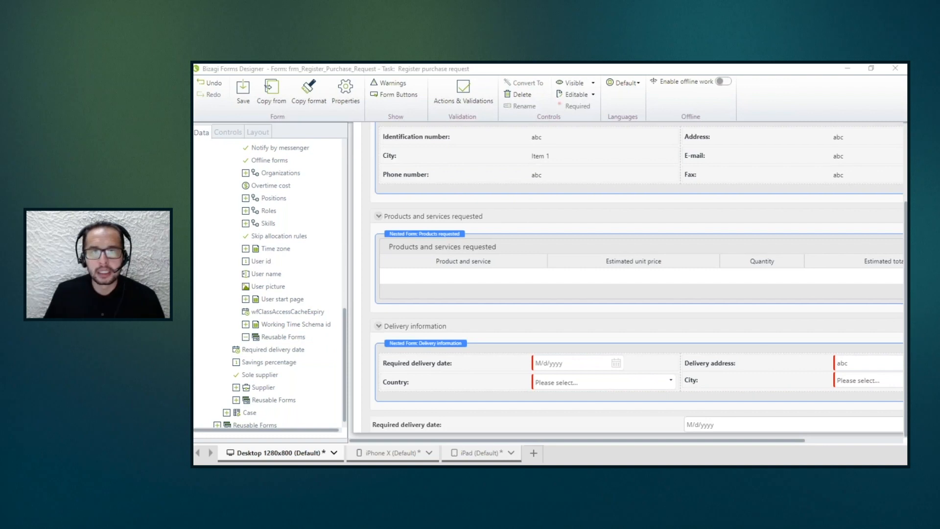
{"action": "left_click_drag", "start_coordinate": [803, 142], "coordinate": [637, 141]}
{"action": "double_click", "coordinate": [638, 142]}
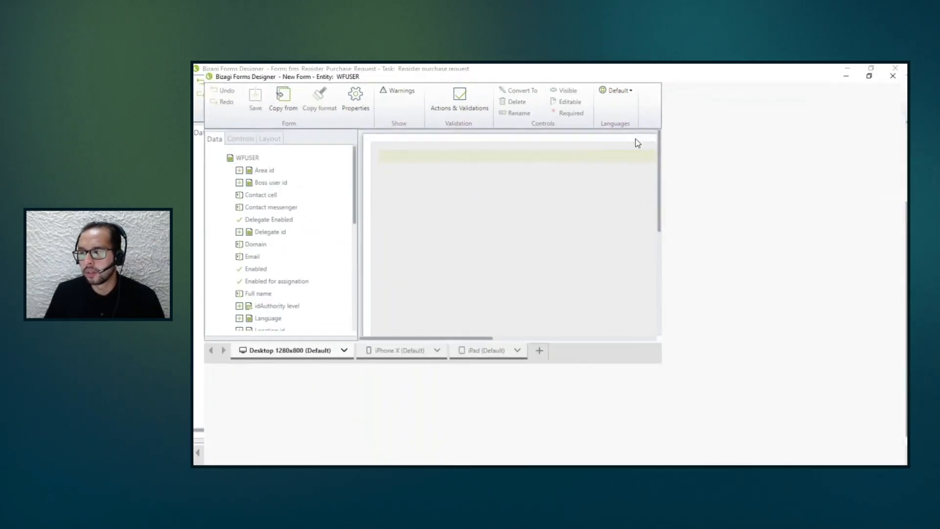
{"action": "left_click", "coordinate": [895, 68]}
Add PurchaseRequest's Delivery information reusable form to the Supplier information section, below the nested supplier form.
{"action": "scroll", "coordinate": [245, 259], "scroll_direction": "up", "scroll_amount": 10}
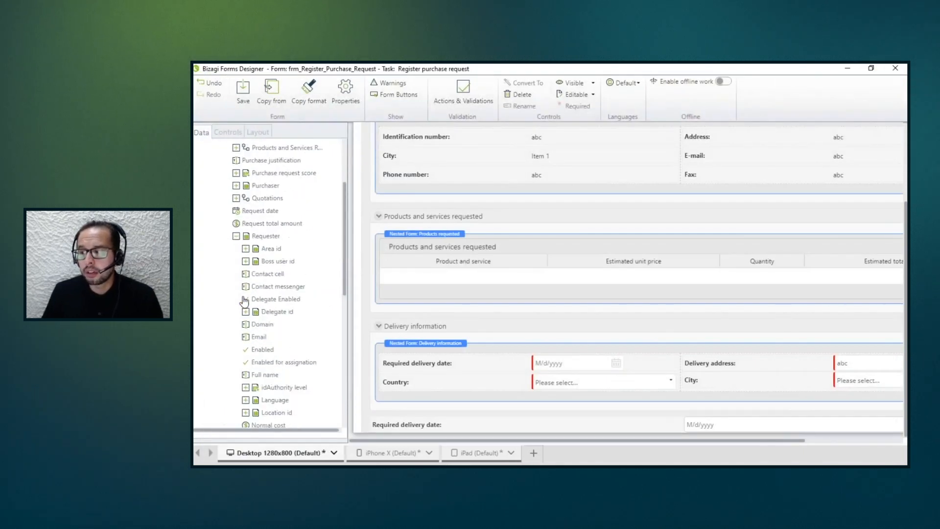
{"action": "left_click", "coordinate": [236, 341]}
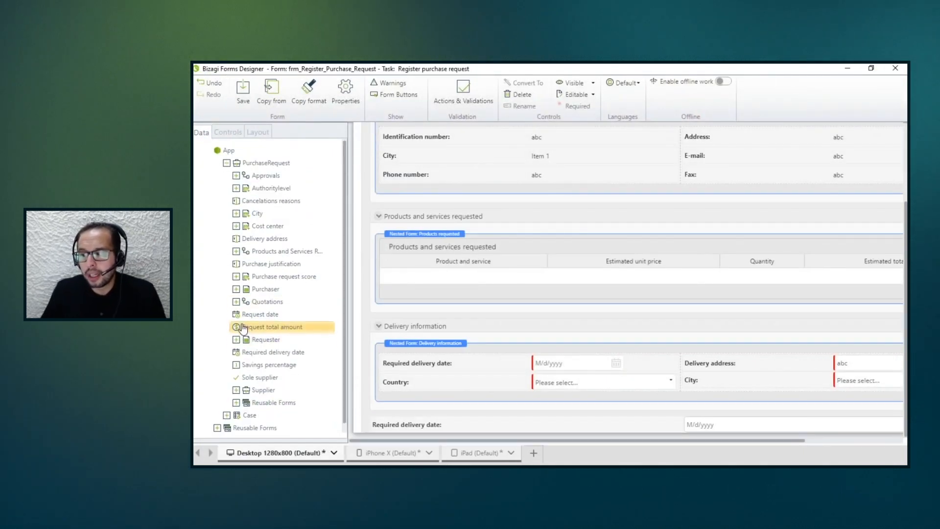
{"action": "scroll", "coordinate": [240, 336], "scroll_direction": "down", "scroll_amount": 2}
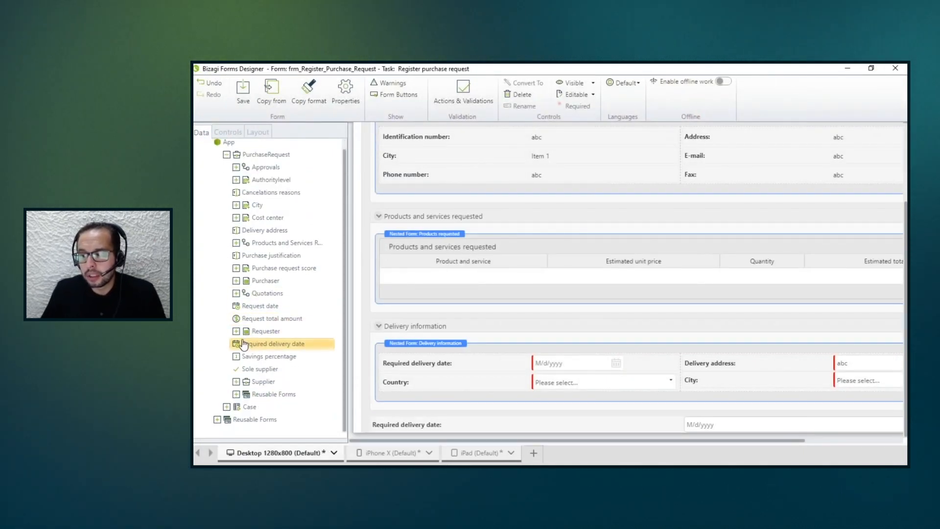
{"action": "left_click", "coordinate": [236, 394]}
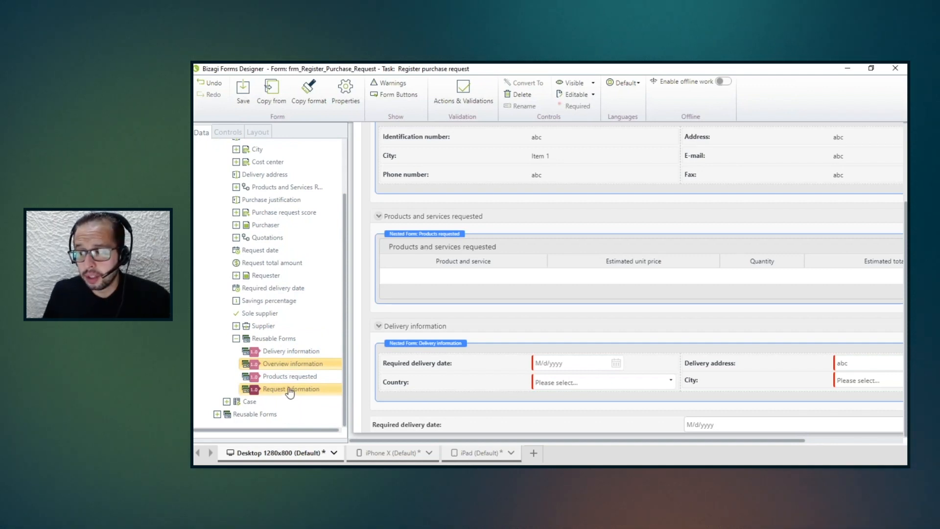
{"action": "left_click_drag", "start_coordinate": [289, 356], "coordinate": [424, 216]}
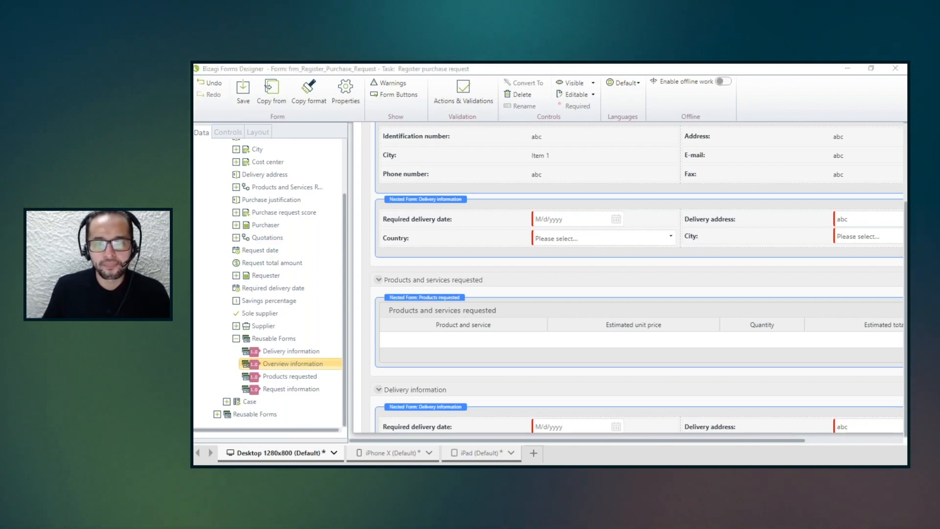
Close the Register purchase request form, discarding its changes, and switch to the presentation slides.
{"action": "left_click", "coordinate": [895, 68]}
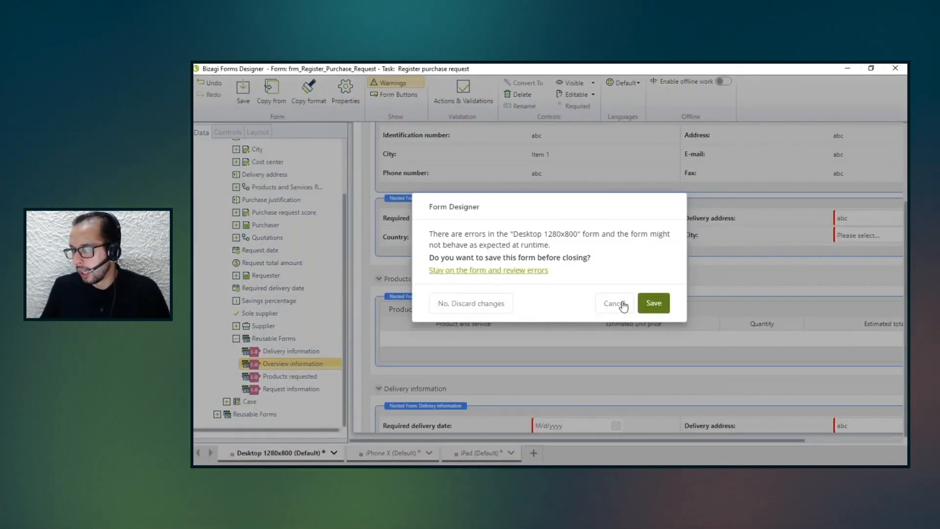
{"action": "left_click", "coordinate": [471, 303]}
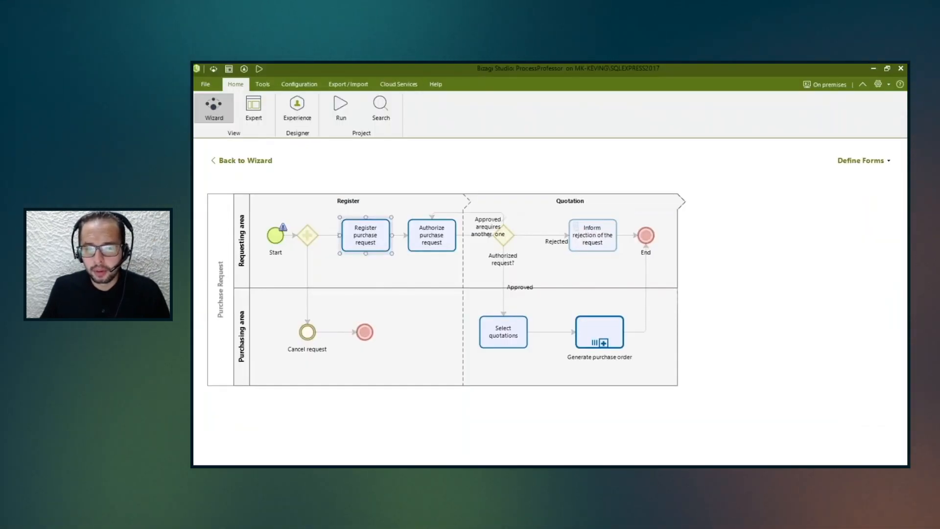
{"action": "key", "text": "alt+Tab"}
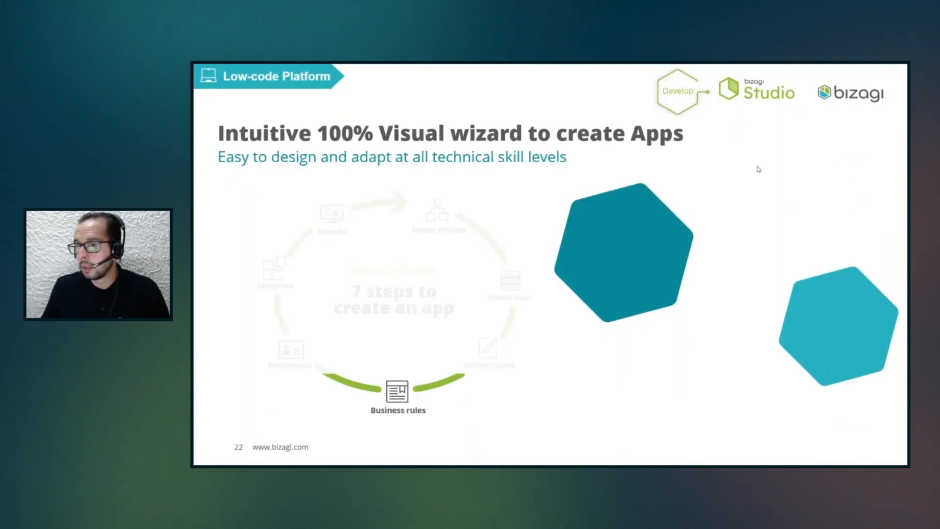
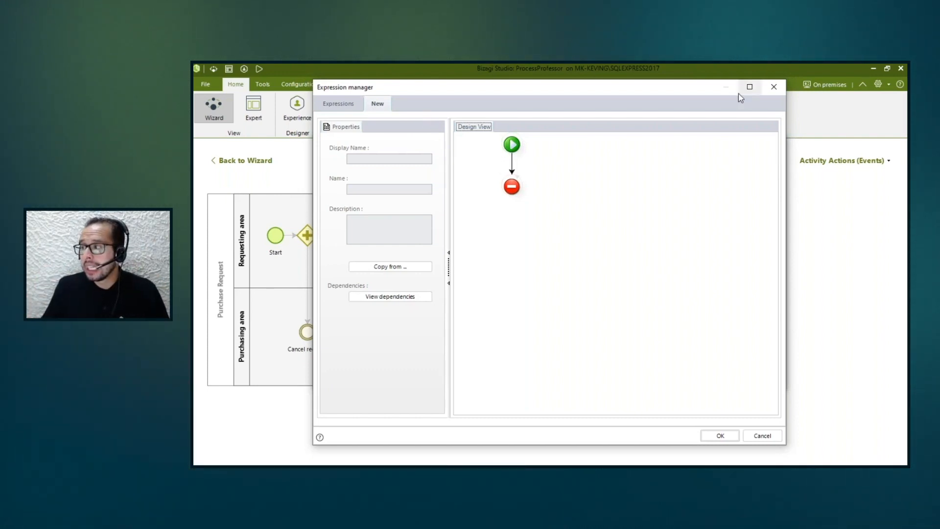
Discard the new expression and close the activity actions without saving changes.
{"action": "left_click", "coordinate": [774, 88]}
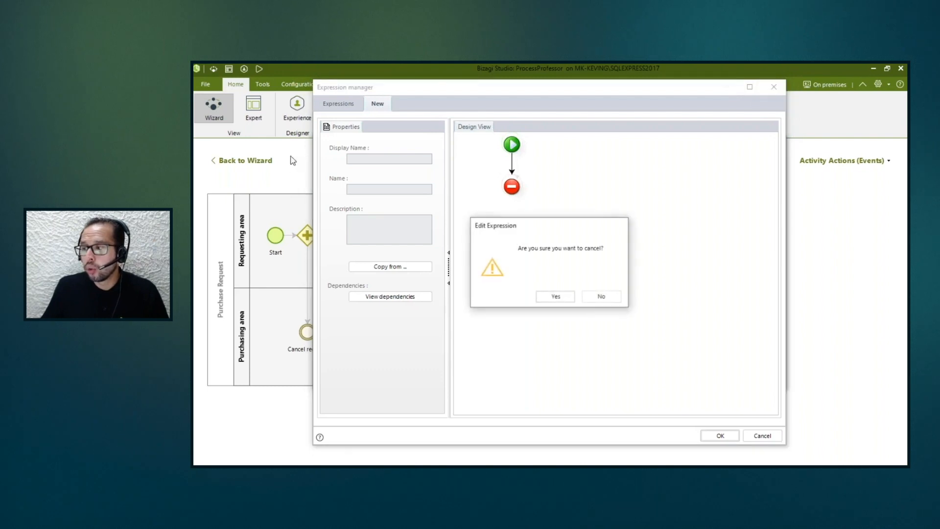
{"action": "left_click", "coordinate": [554, 296]}
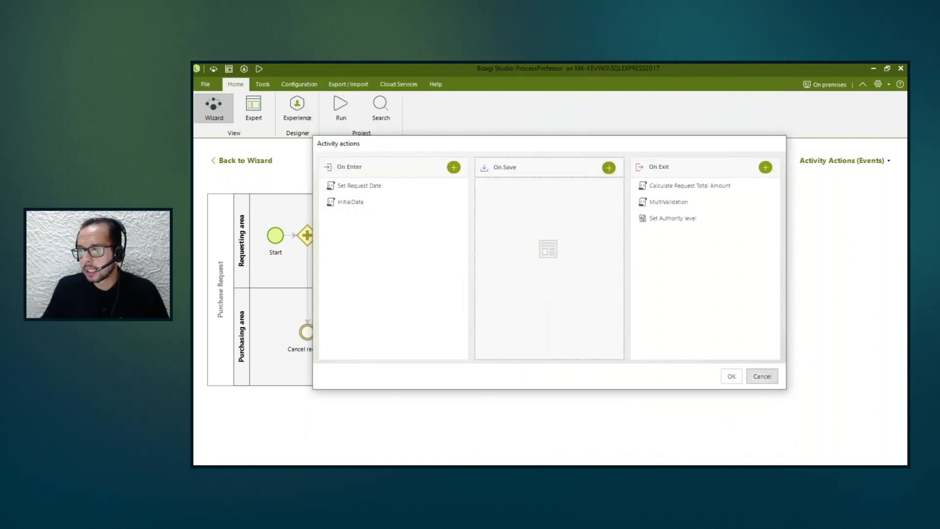
{"action": "left_click", "coordinate": [769, 377]}
Switch to the Expert view and show the App's expressions under Business Rules, selecting the SupplierInformationVisible entry.
{"action": "left_click", "coordinate": [254, 108]}
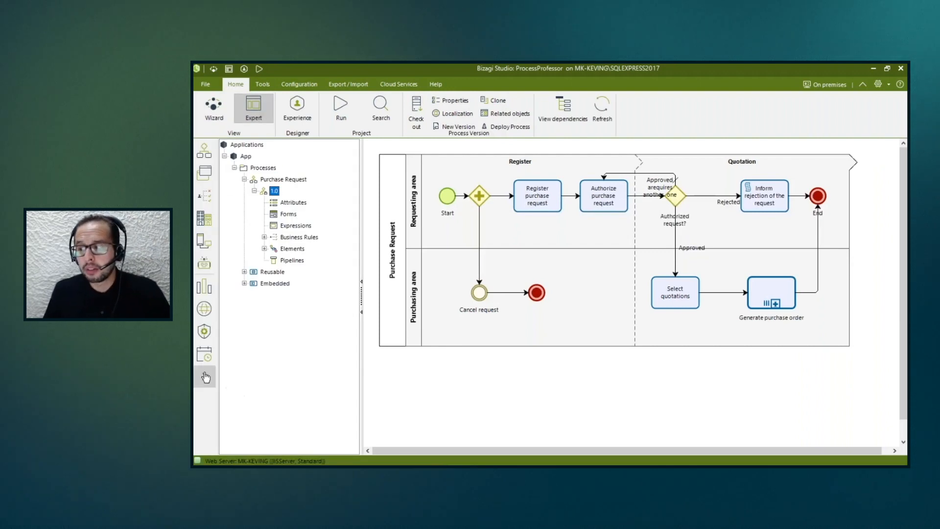
{"action": "left_click", "coordinate": [206, 381]}
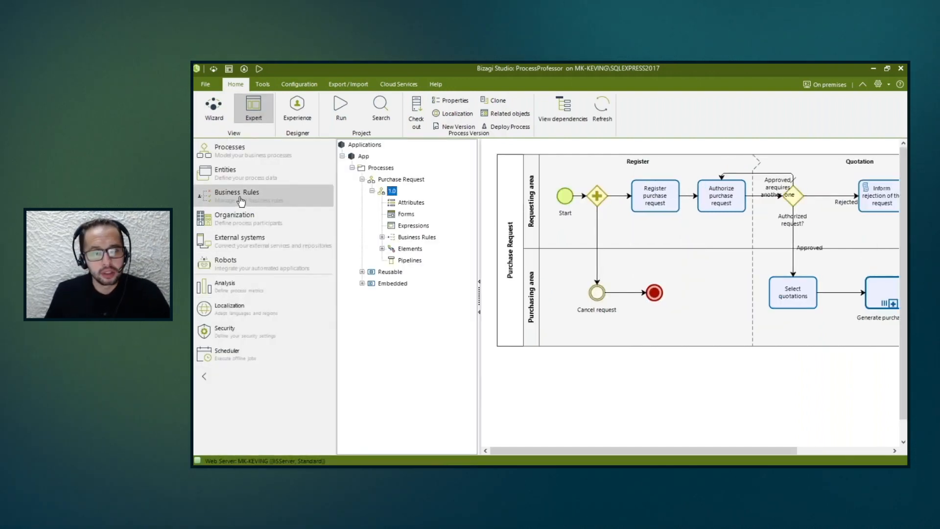
{"action": "left_click", "coordinate": [240, 197]}
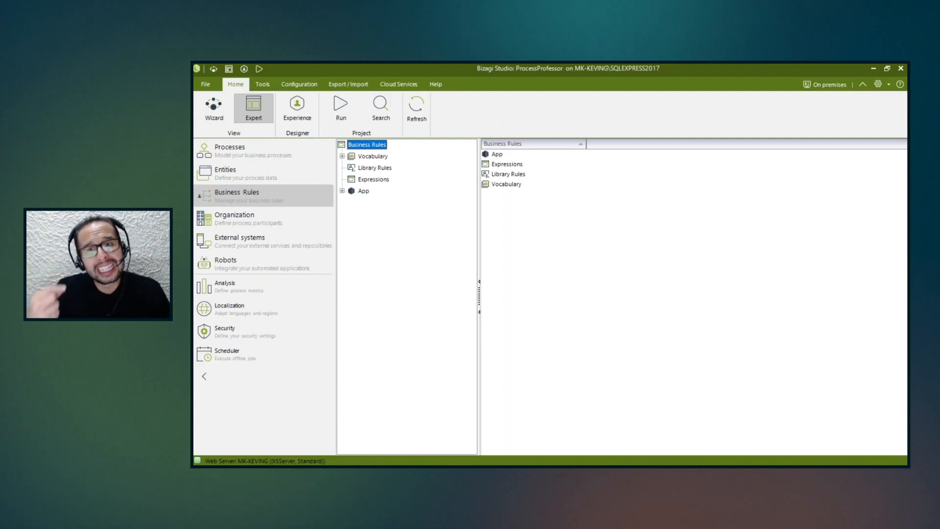
{"action": "left_click", "coordinate": [342, 191]}
{"action": "left_click", "coordinate": [364, 191]}
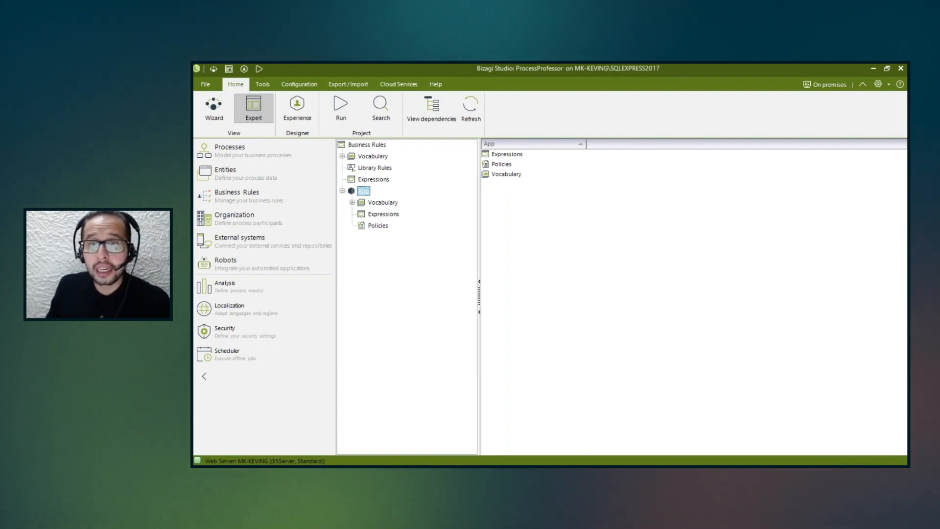
{"action": "left_click", "coordinate": [384, 216]}
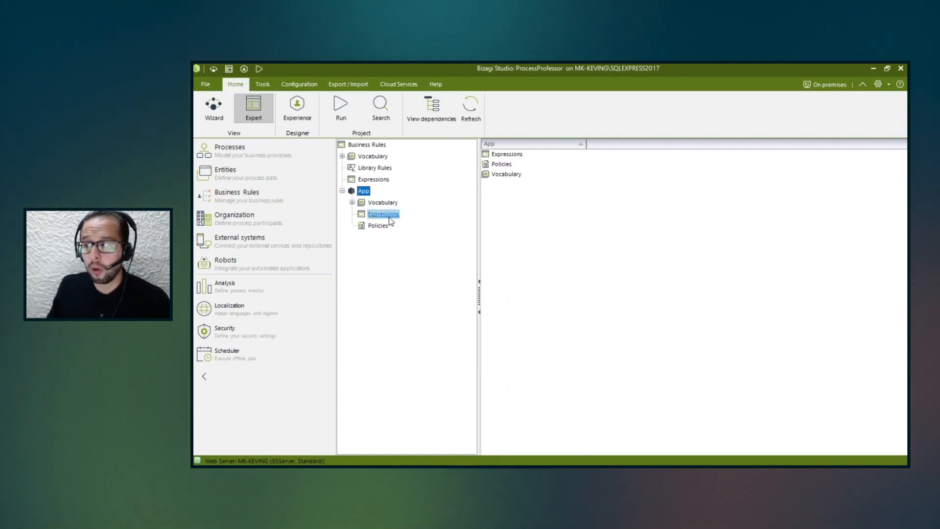
{"action": "left_click", "coordinate": [388, 216]}
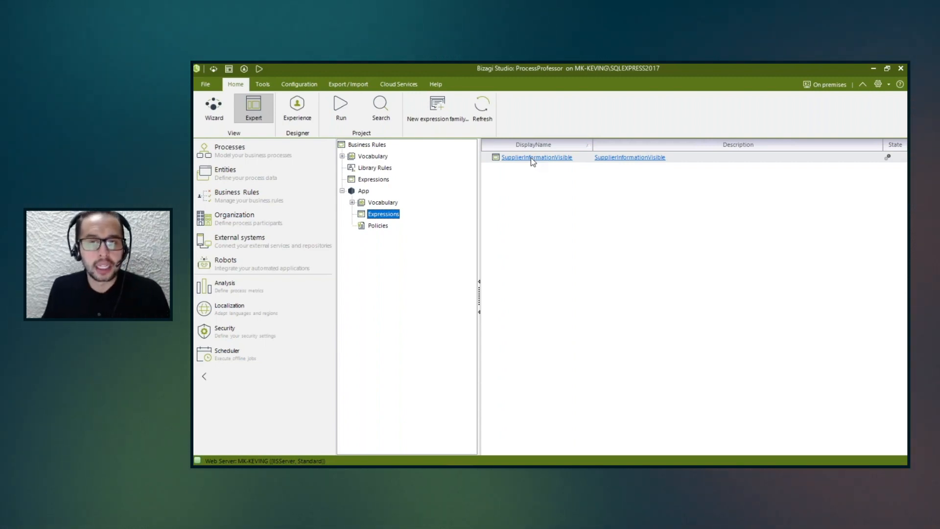
{"action": "left_click", "coordinate": [530, 158]}
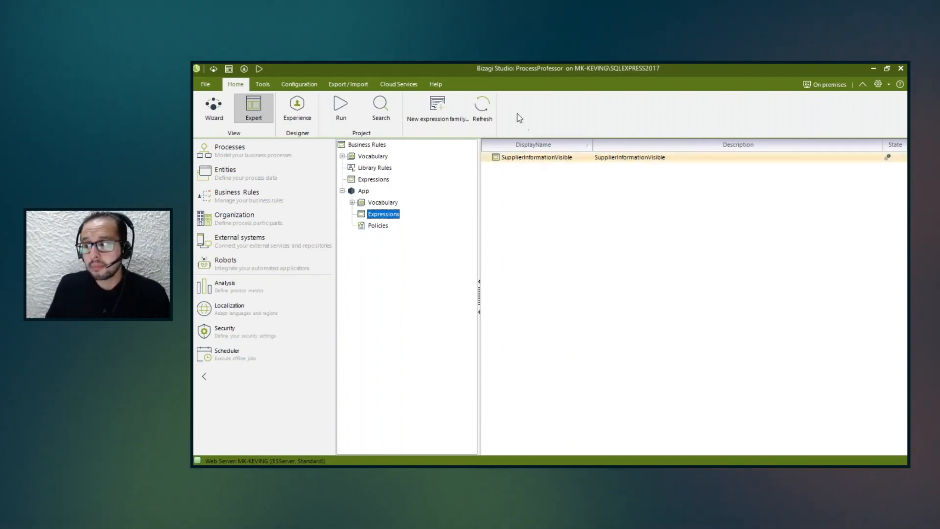
Collapse the App group and show the global expressions under Business Rules.
{"action": "left_click", "coordinate": [343, 191]}
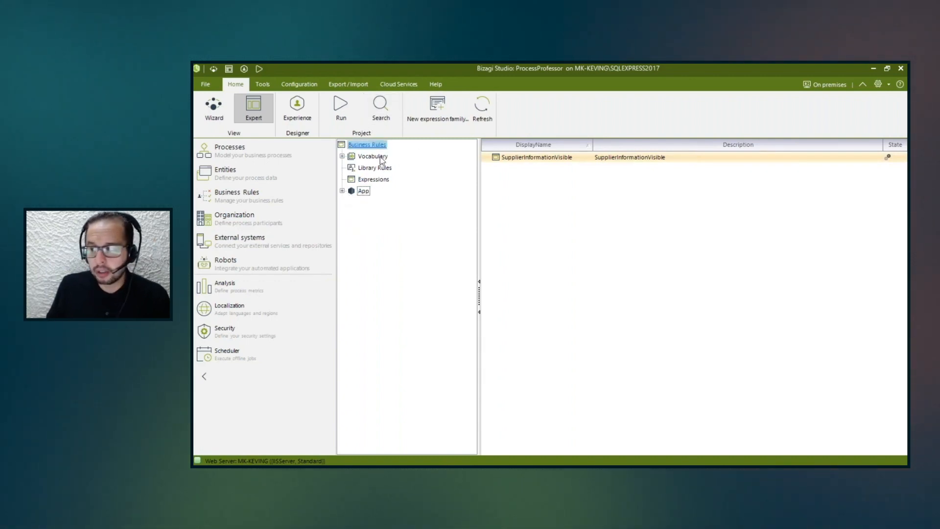
{"action": "left_click", "coordinate": [385, 180]}
{"action": "left_click", "coordinate": [374, 179]}
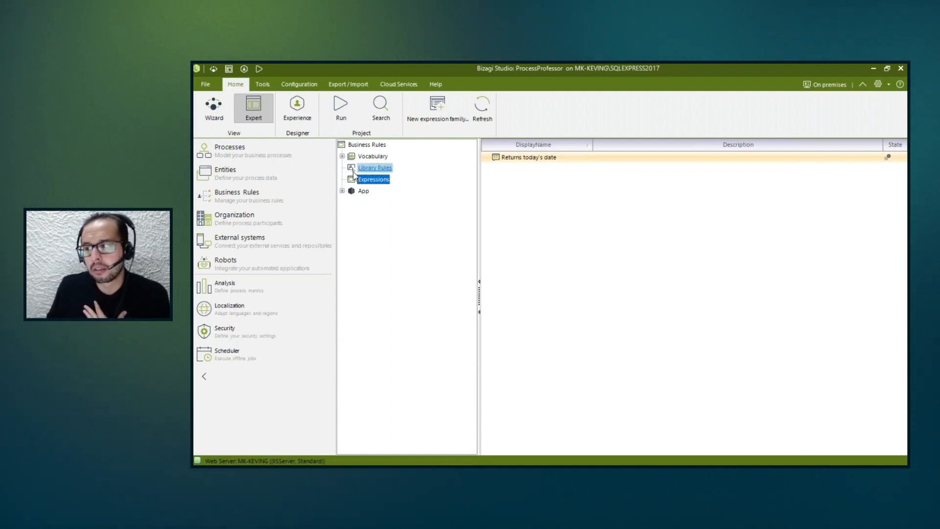
Show the Expressions node of the PurchaseRequest and Purchase Order master entities, collapsing each entity after viewing it.
{"action": "left_click", "coordinate": [293, 180]}
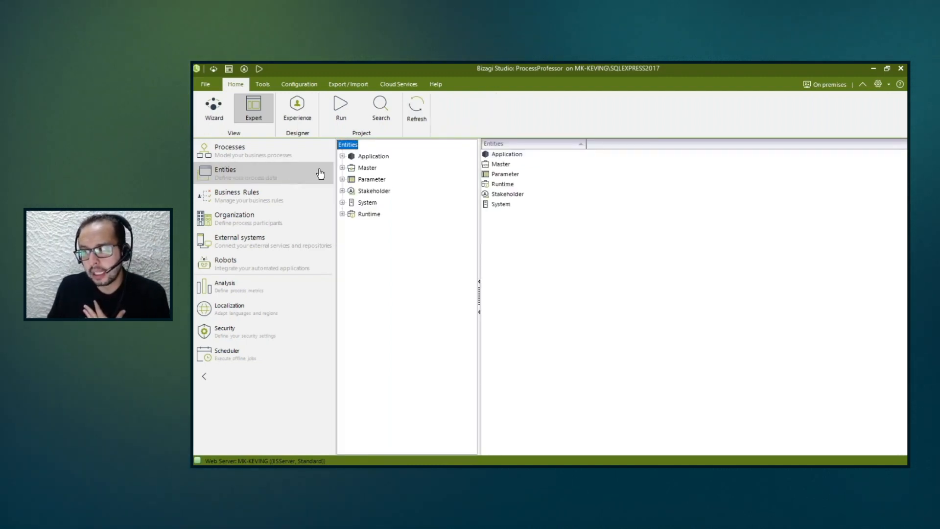
{"action": "left_click", "coordinate": [342, 168]}
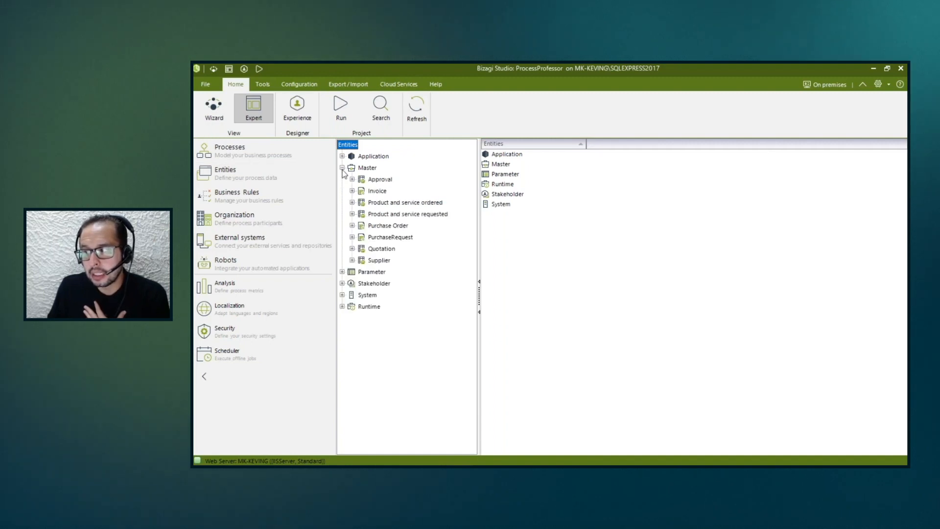
{"action": "left_click", "coordinate": [352, 237]}
{"action": "left_click", "coordinate": [384, 341]}
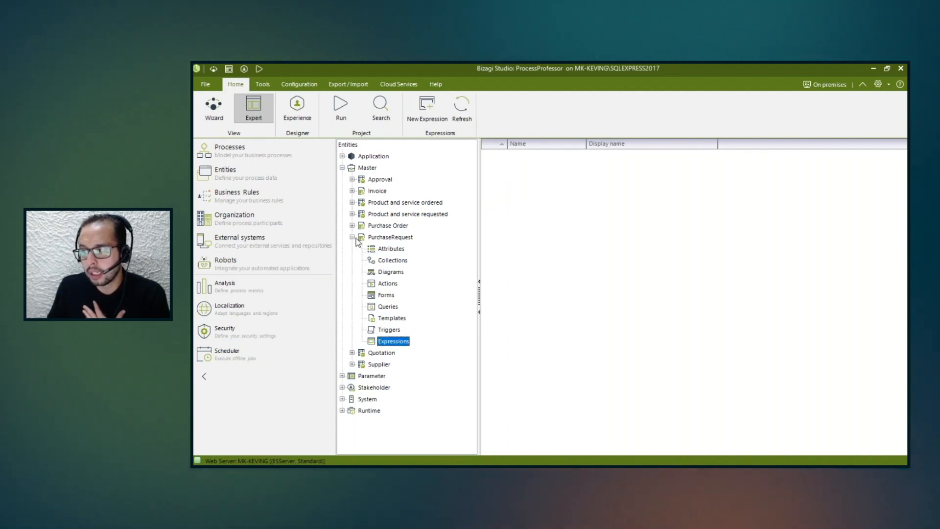
{"action": "left_click", "coordinate": [387, 237]}
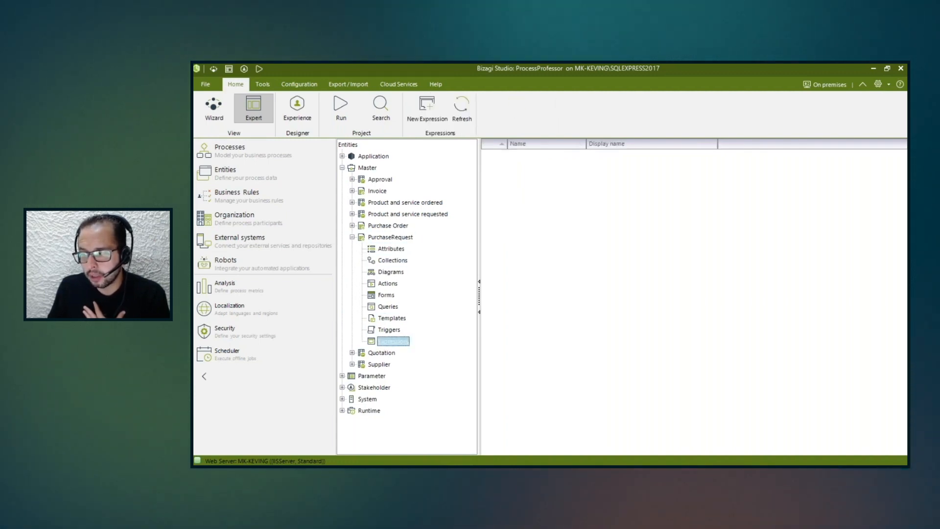
{"action": "left_click", "coordinate": [351, 237]}
{"action": "left_click", "coordinate": [352, 225]}
{"action": "left_click", "coordinate": [392, 331]}
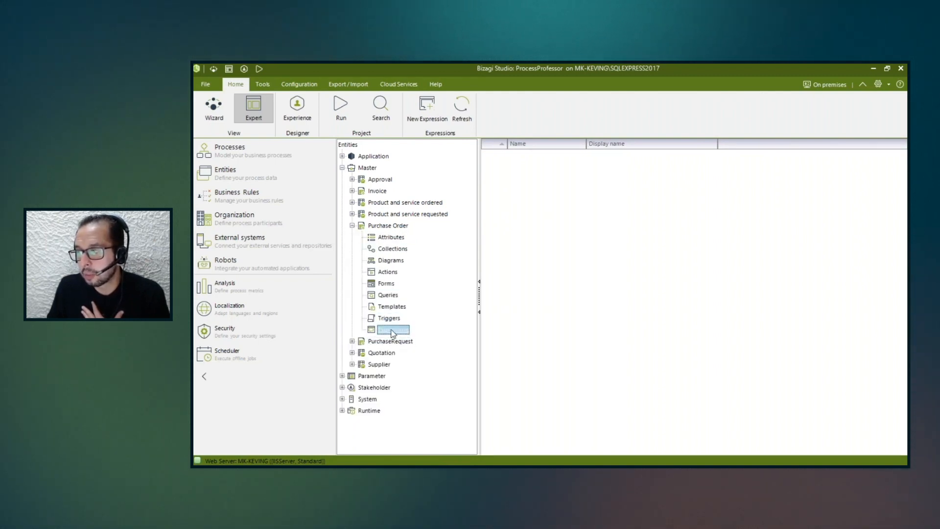
{"action": "left_click", "coordinate": [352, 226]}
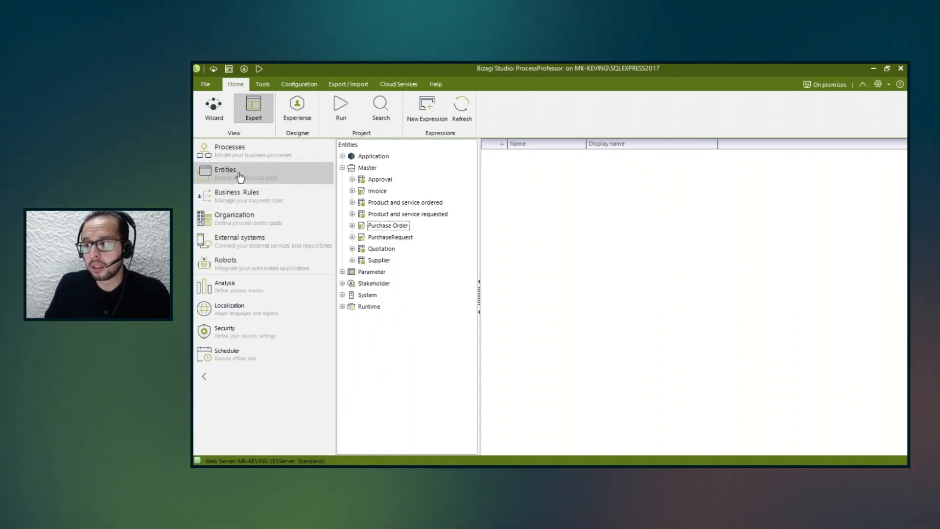
Show the expressions belonging to version 1.0 of the Purchase Request process.
{"action": "left_click", "coordinate": [246, 156]}
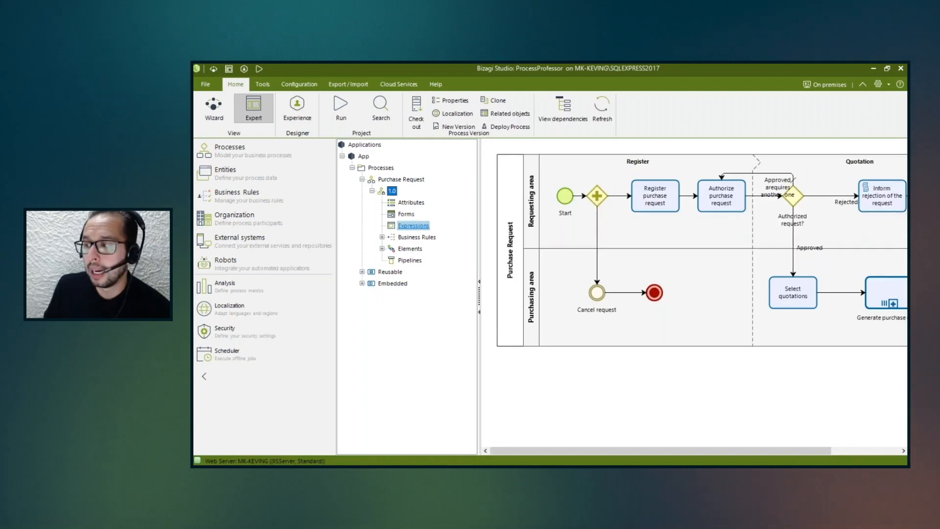
{"action": "left_click", "coordinate": [414, 226]}
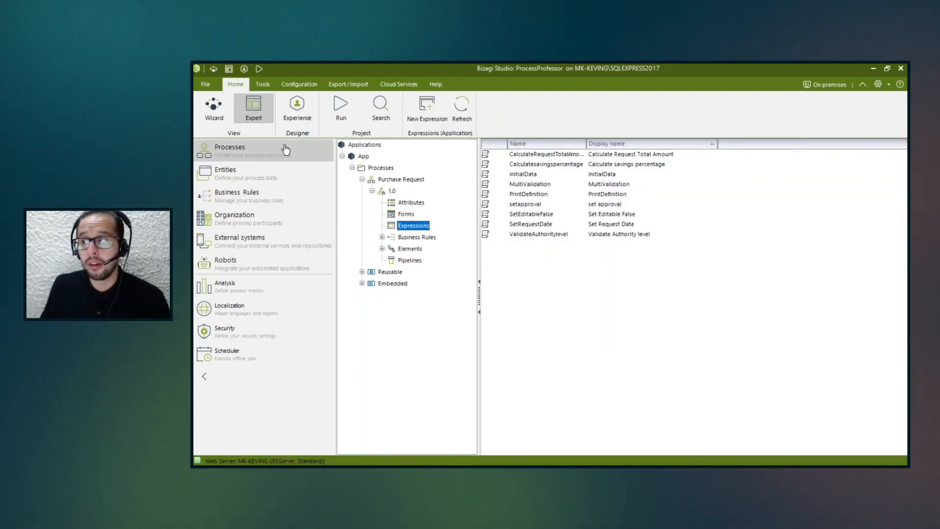
Return to the Wizard view's activity actions and start adding an On Enter expression to the Register purchase request task.
{"action": "left_click", "coordinate": [214, 109]}
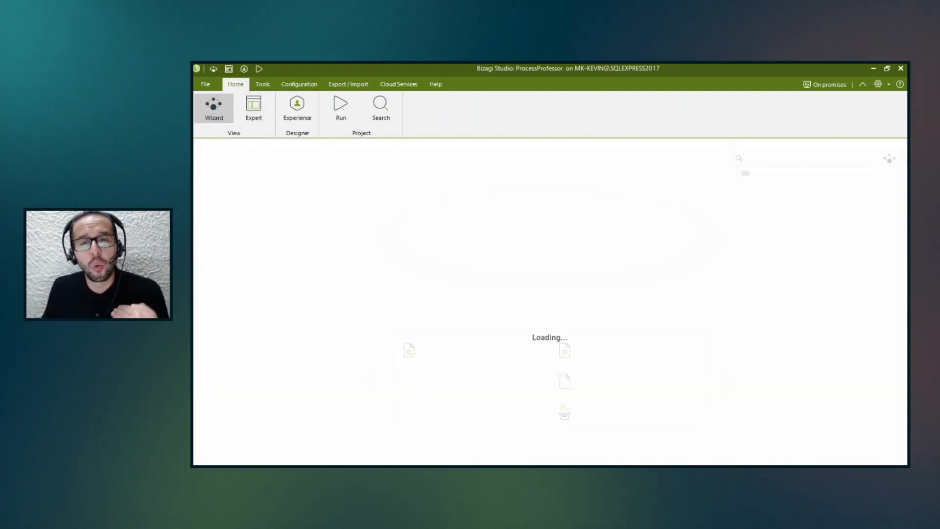
{"action": "left_click", "coordinate": [601, 198]}
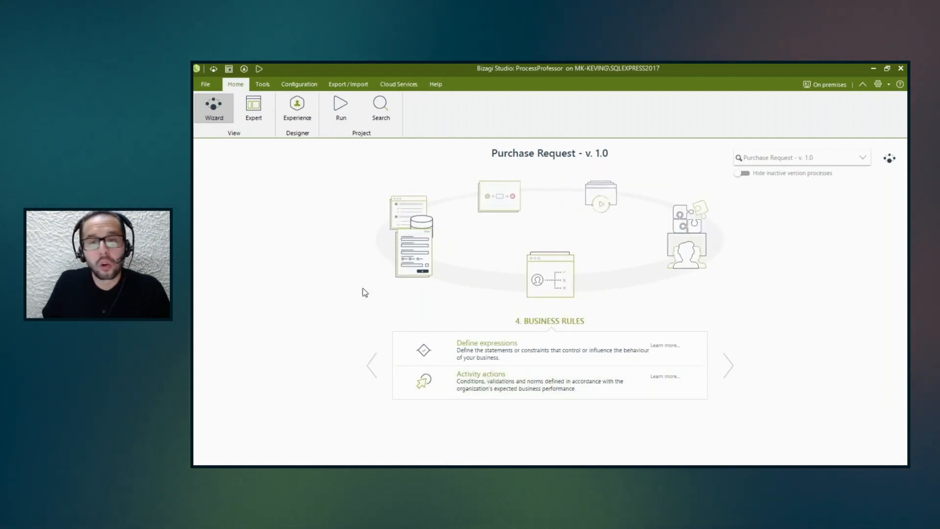
{"action": "left_click", "coordinate": [476, 387]}
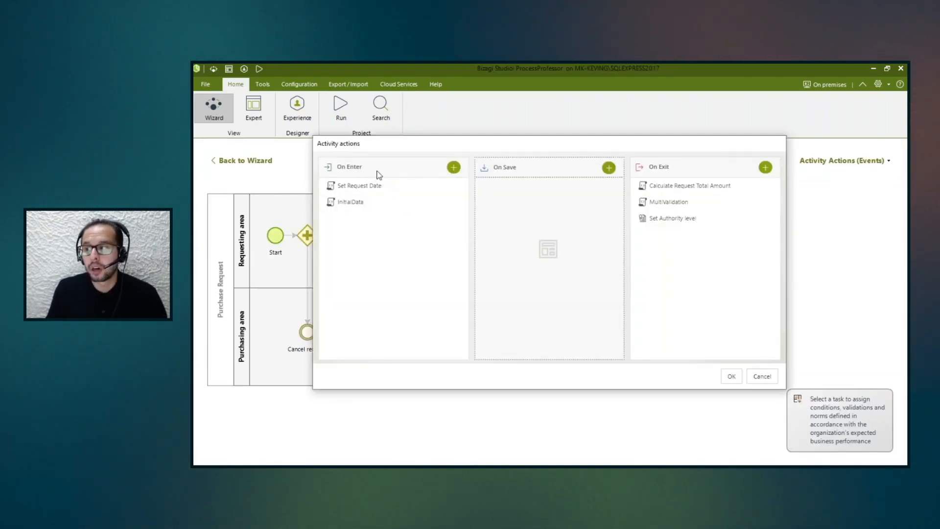
{"action": "left_click", "coordinate": [454, 168]}
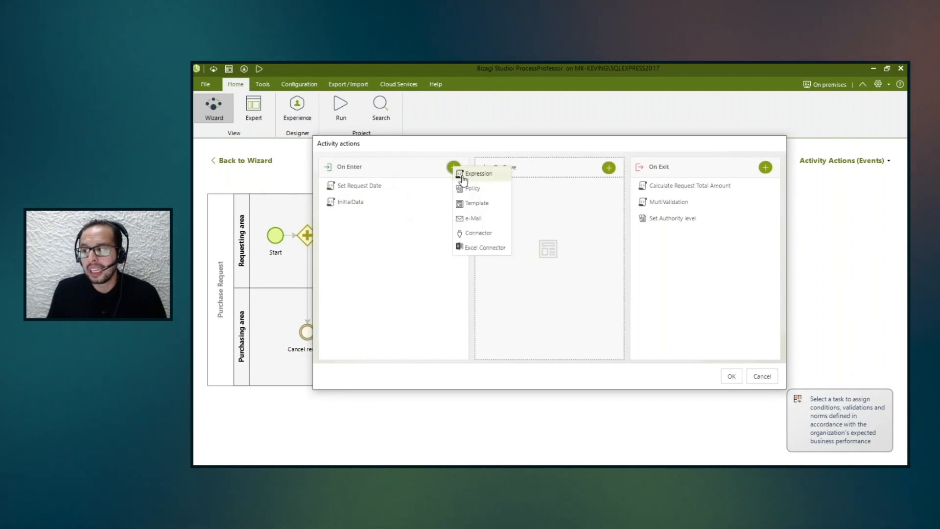
{"action": "left_click", "coordinate": [465, 177]}
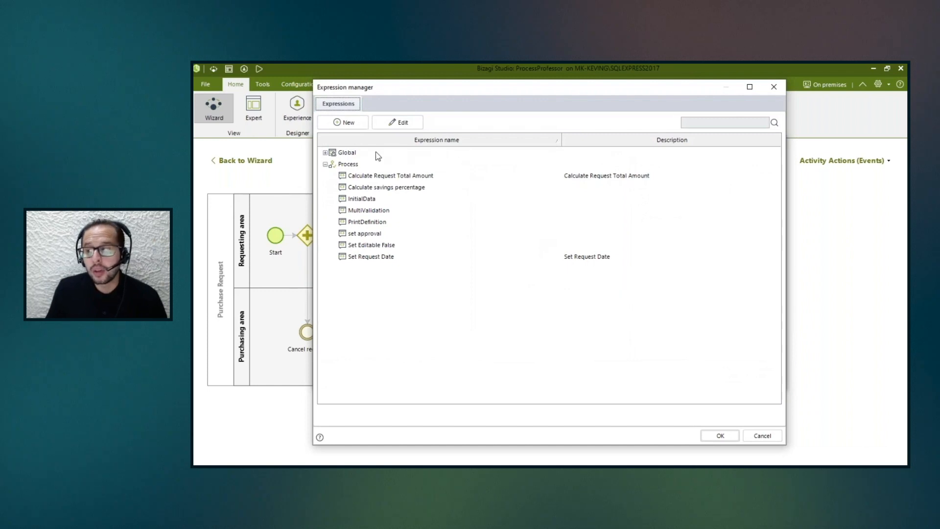
Expand the Global group in the expression manager, and cancel out of both the manager and the activity actions.
{"action": "left_click", "coordinate": [327, 155]}
{"action": "double_click", "coordinate": [326, 155]}
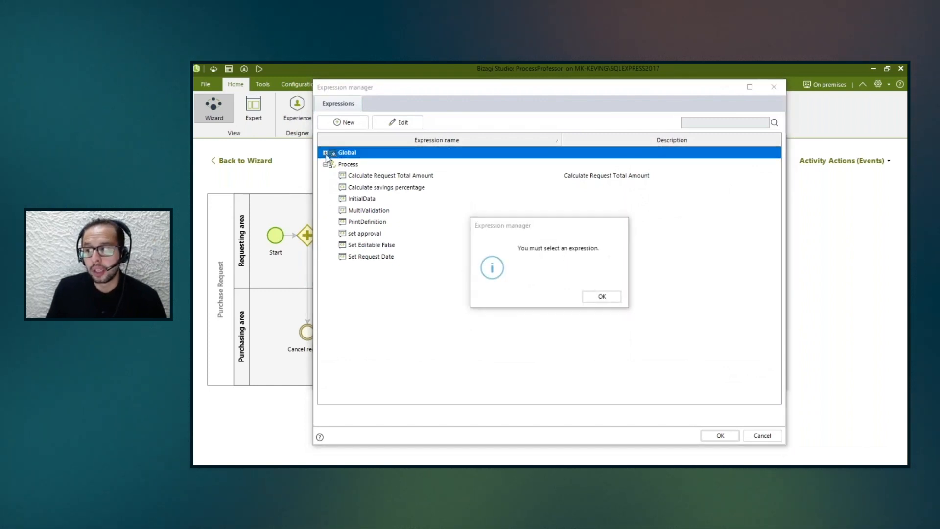
{"action": "left_click", "coordinate": [594, 294]}
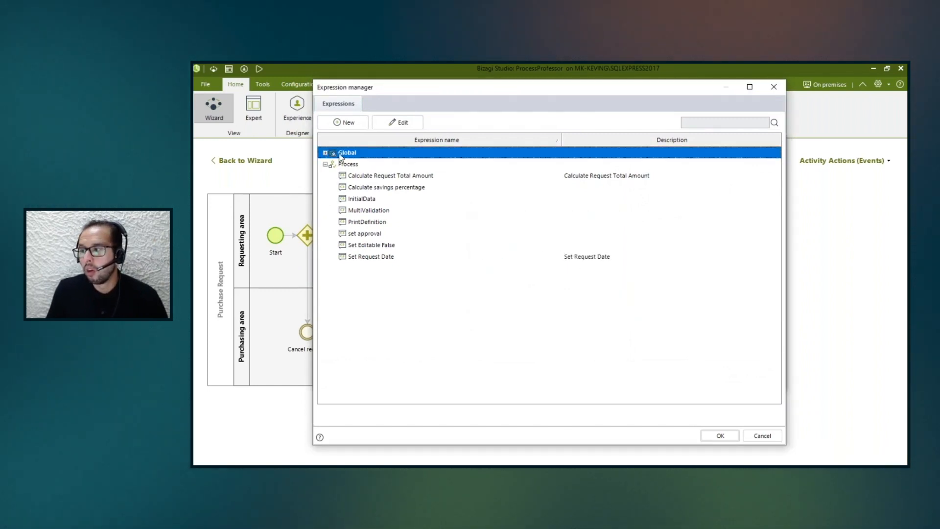
{"action": "double_click", "coordinate": [324, 155]}
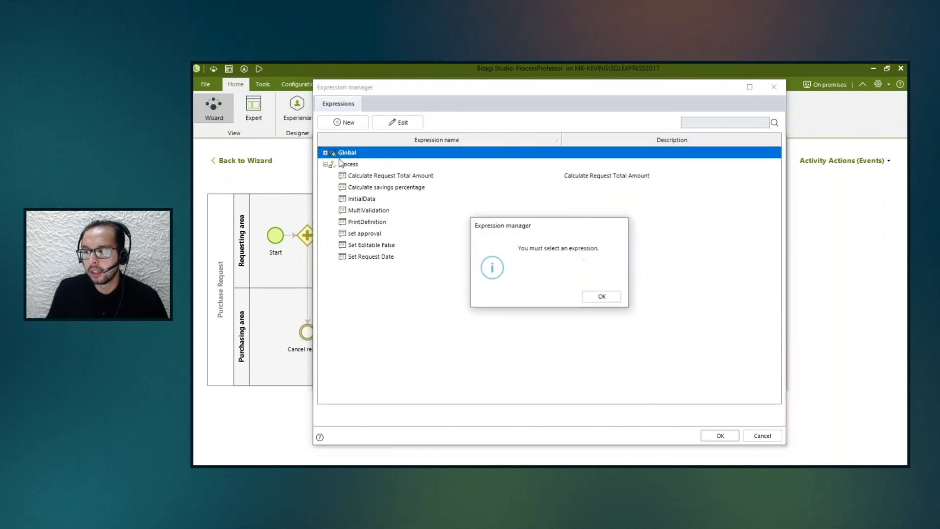
{"action": "left_click", "coordinate": [616, 296]}
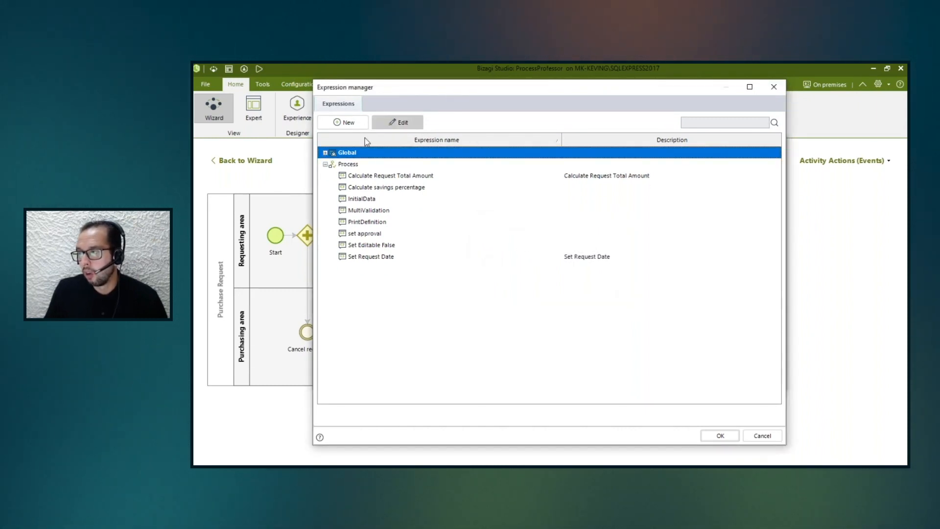
{"action": "left_click", "coordinate": [325, 153]}
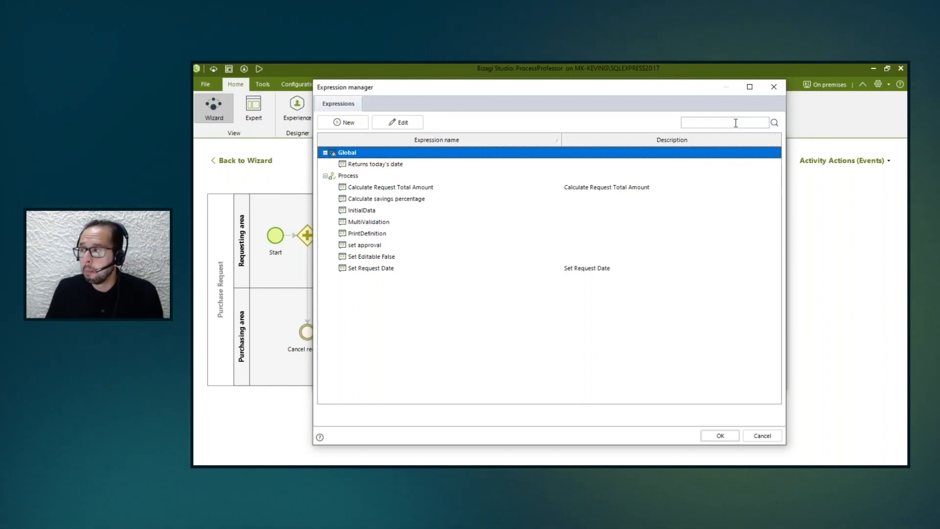
{"action": "left_click", "coordinate": [773, 87]}
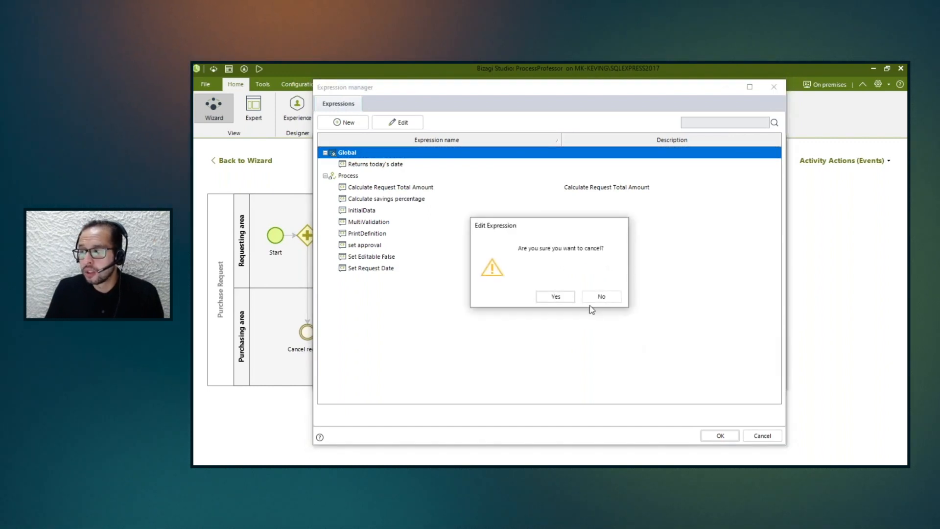
{"action": "left_click", "coordinate": [555, 295]}
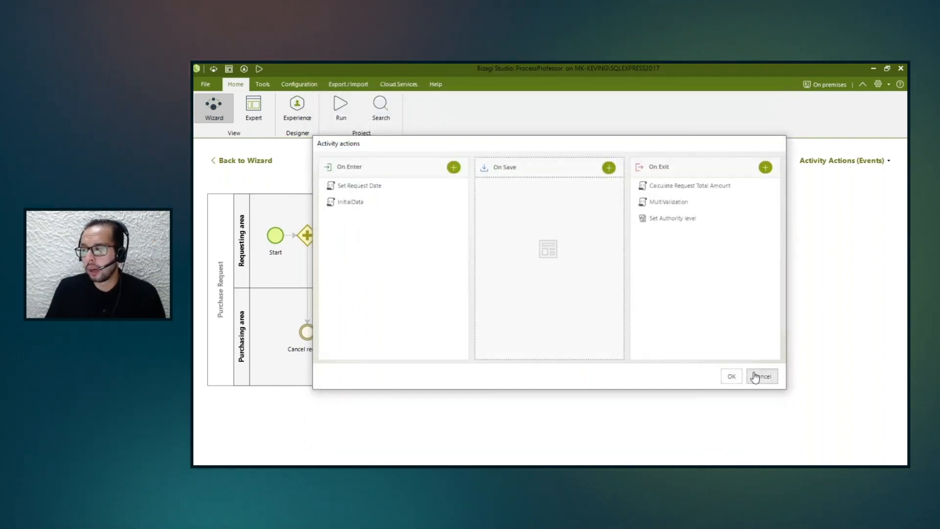
{"action": "left_click", "coordinate": [762, 376]}
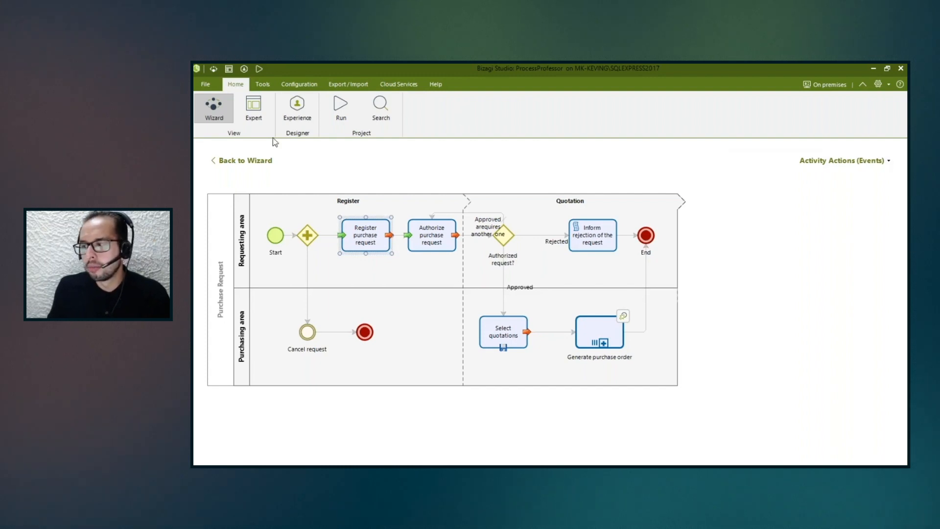
Go to Define Performers and open the Register purchase request task's performers to examine its assignment condition.
{"action": "left_click", "coordinate": [217, 164]}
{"action": "left_click", "coordinate": [218, 165]}
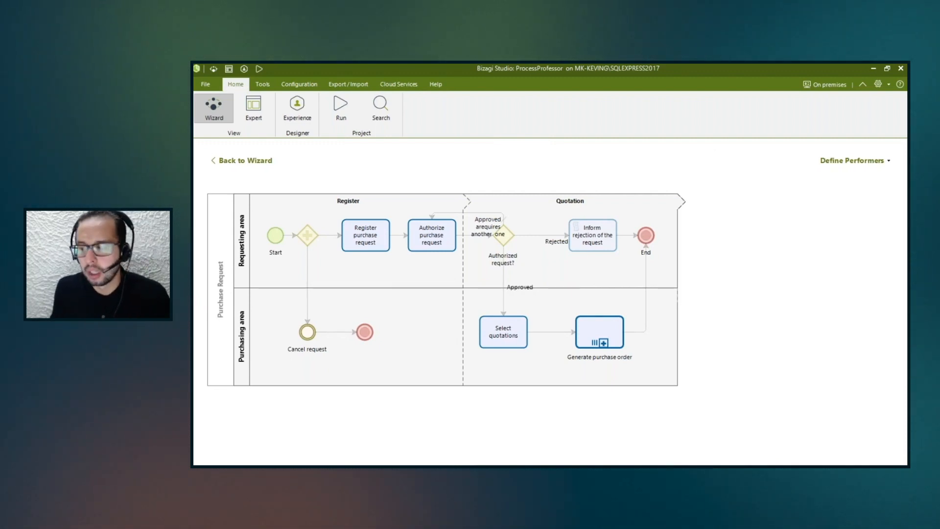
{"action": "left_click", "coordinate": [368, 223]}
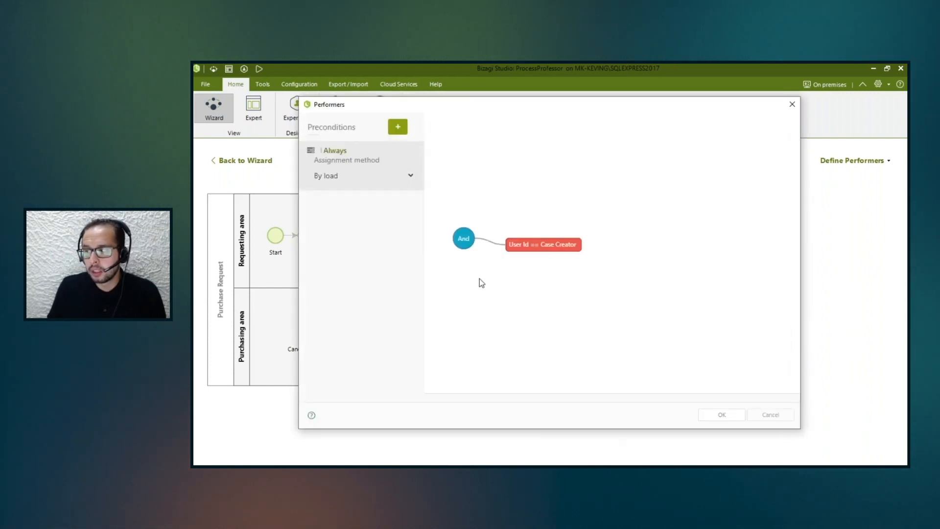
{"action": "mouse_move", "coordinate": [547, 251]}
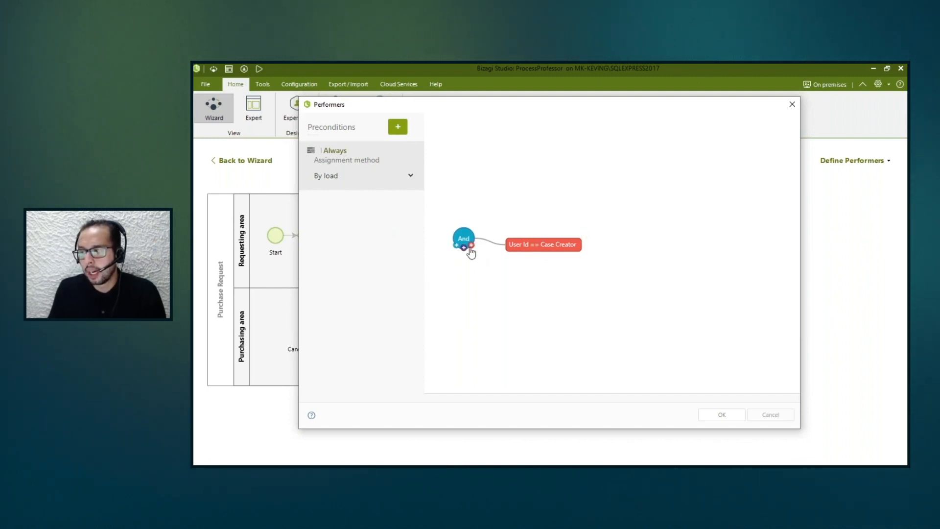
Try adding two conditions to the Register purchase request performers, list the properties available for the Authority level condition, and discard the changes.
{"action": "double_click", "coordinate": [471, 248]}
{"action": "left_click", "coordinate": [516, 246]}
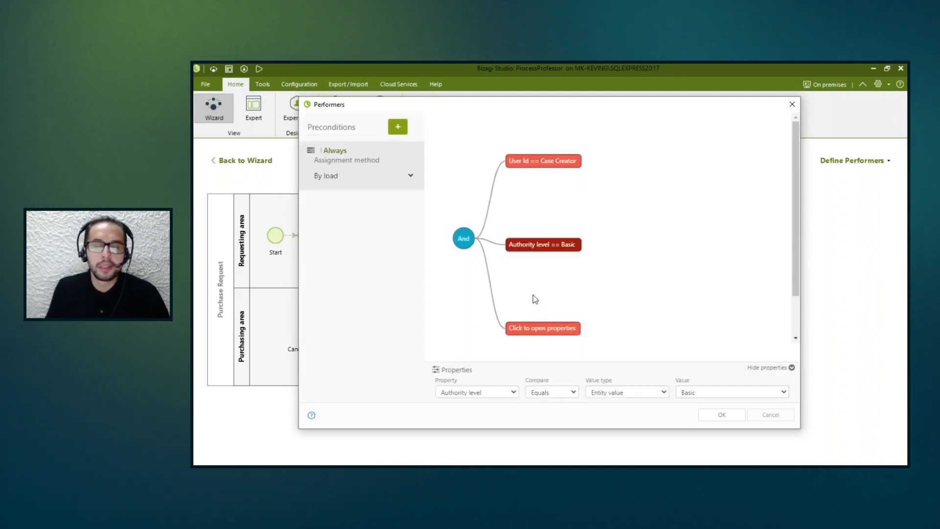
{"action": "left_click", "coordinate": [501, 396]}
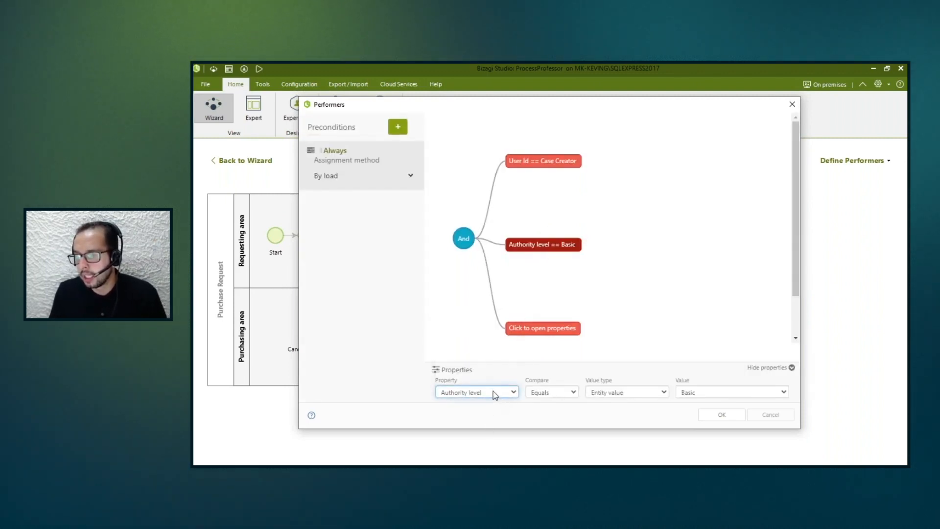
{"action": "left_click", "coordinate": [510, 392]}
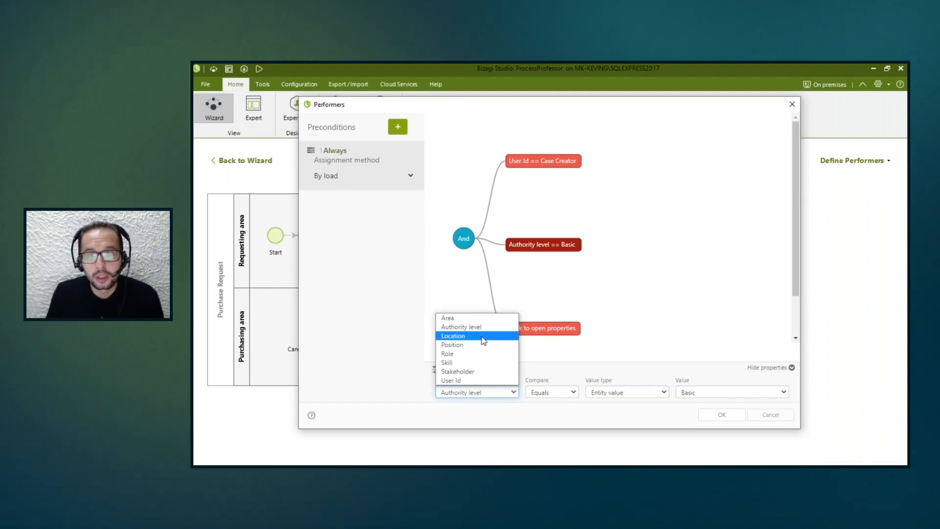
{"action": "left_click", "coordinate": [681, 210]}
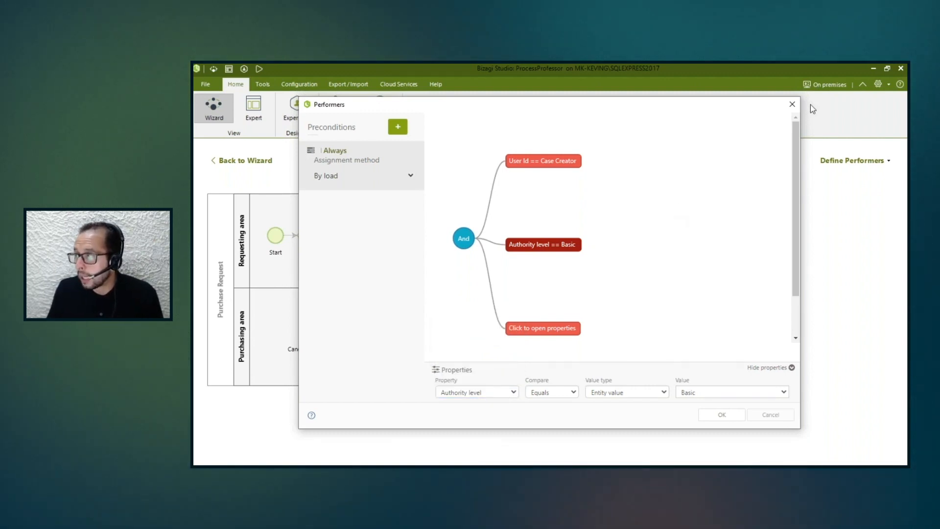
{"action": "left_click", "coordinate": [793, 104]}
{"action": "left_click", "coordinate": [361, 237]}
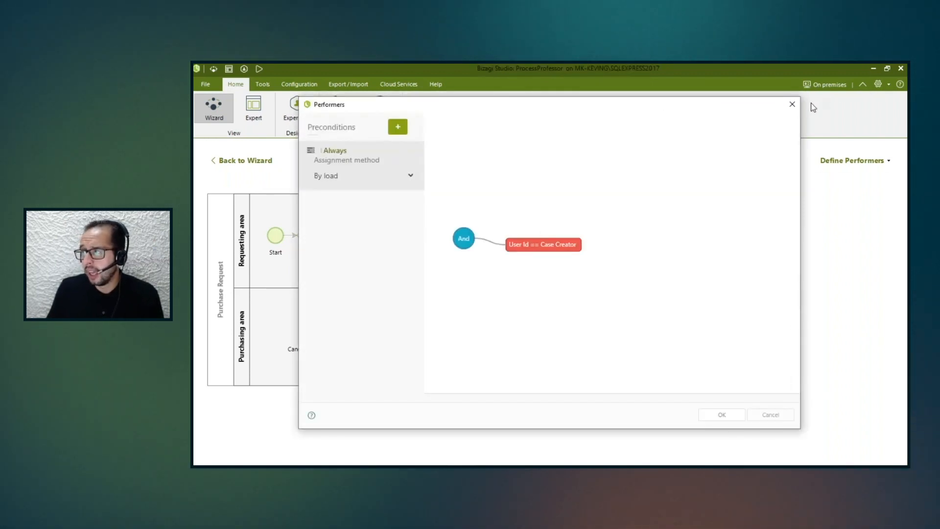
{"action": "left_click", "coordinate": [793, 104]}
Add a precondition to the Authorize purchase request task's performers and open its route behaviour for editing.
{"action": "left_click", "coordinate": [455, 223]}
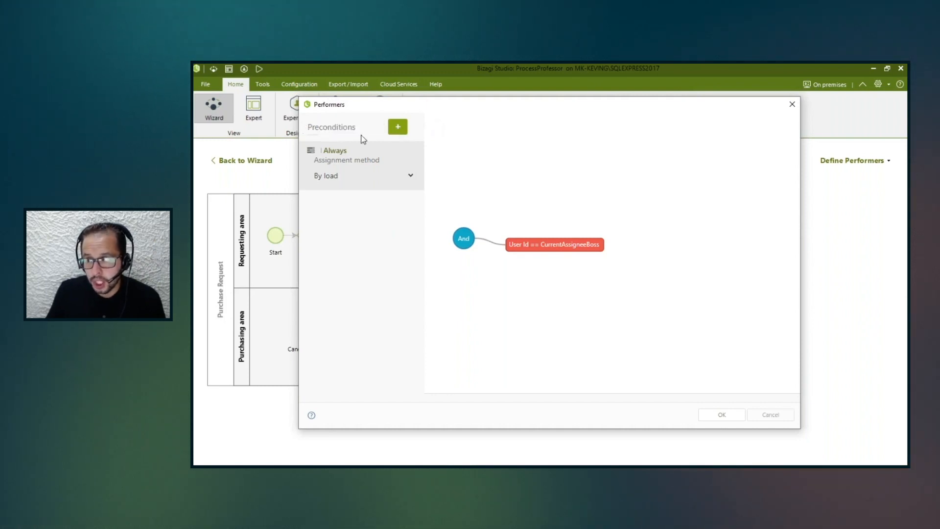
{"action": "left_click", "coordinate": [392, 133]}
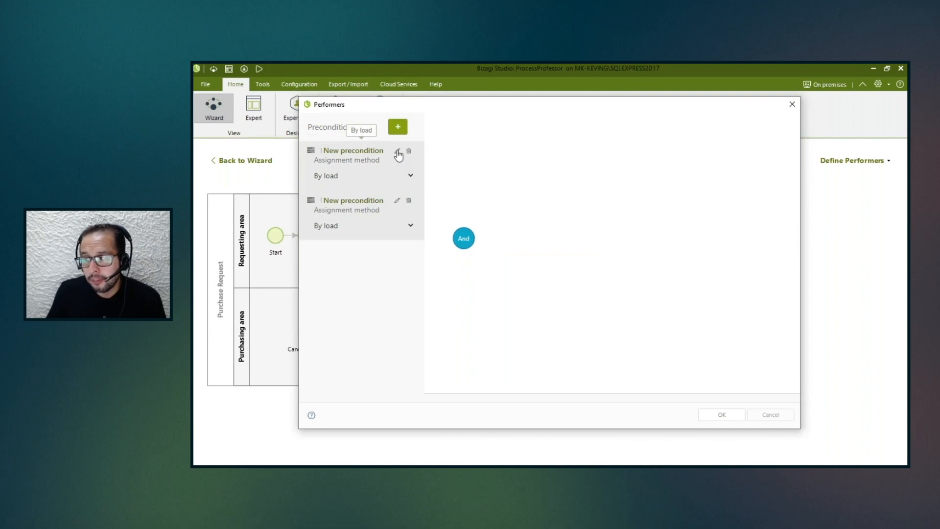
{"action": "left_click", "coordinate": [397, 152]}
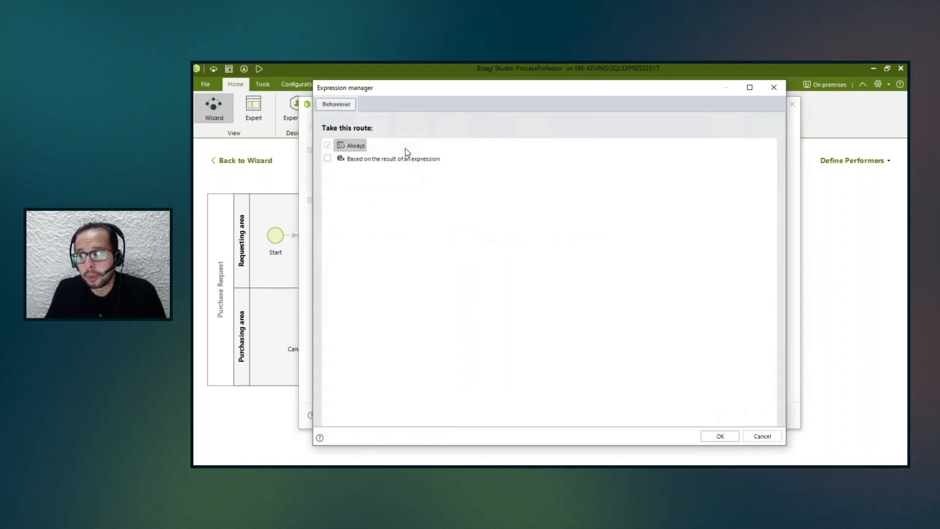
Base the precondition on an expression's result, expand the Application expressions, and cancel out of the expression manager and the performers.
{"action": "left_click", "coordinate": [382, 159]}
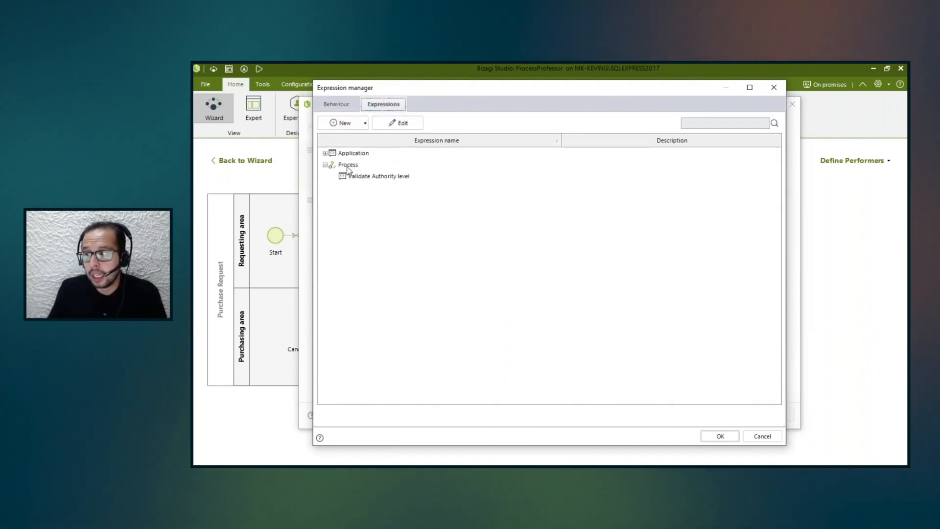
{"action": "left_click", "coordinate": [326, 153]}
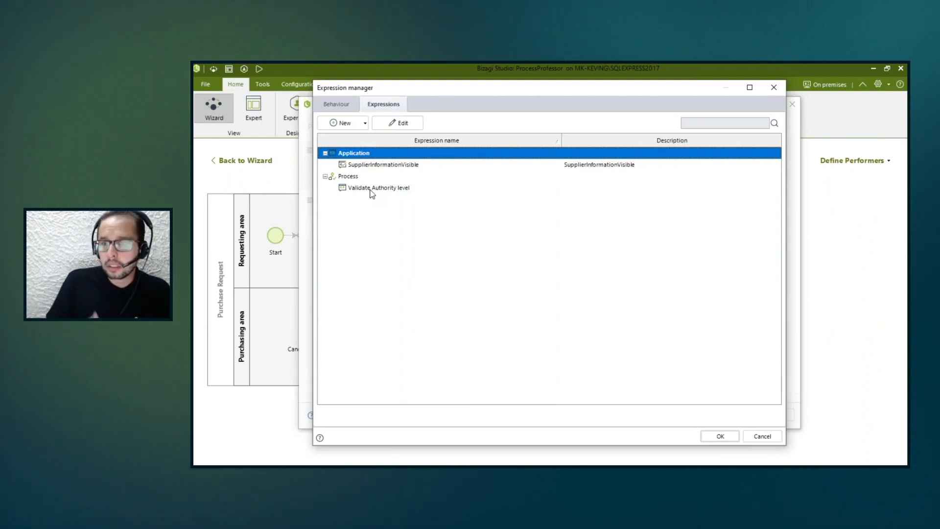
{"action": "left_click", "coordinate": [774, 87]}
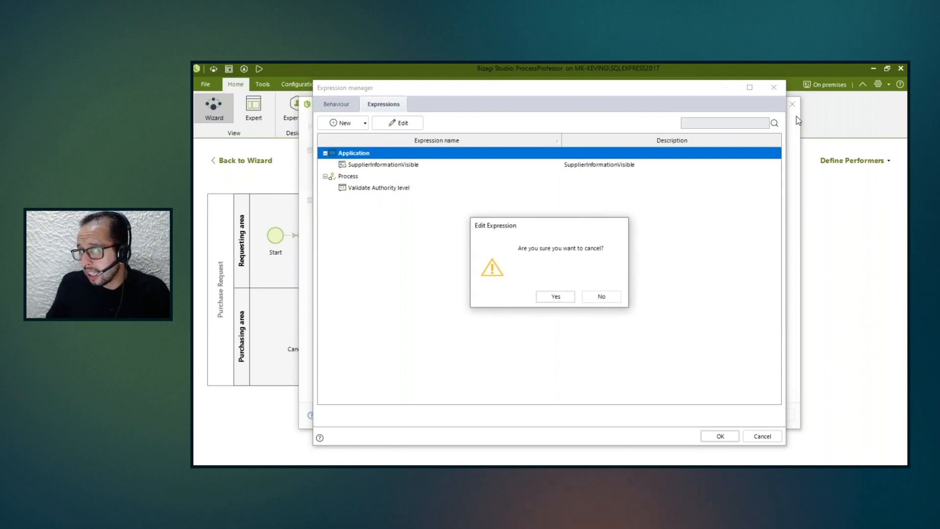
{"action": "left_click", "coordinate": [548, 293]}
{"action": "left_click", "coordinate": [795, 107]}
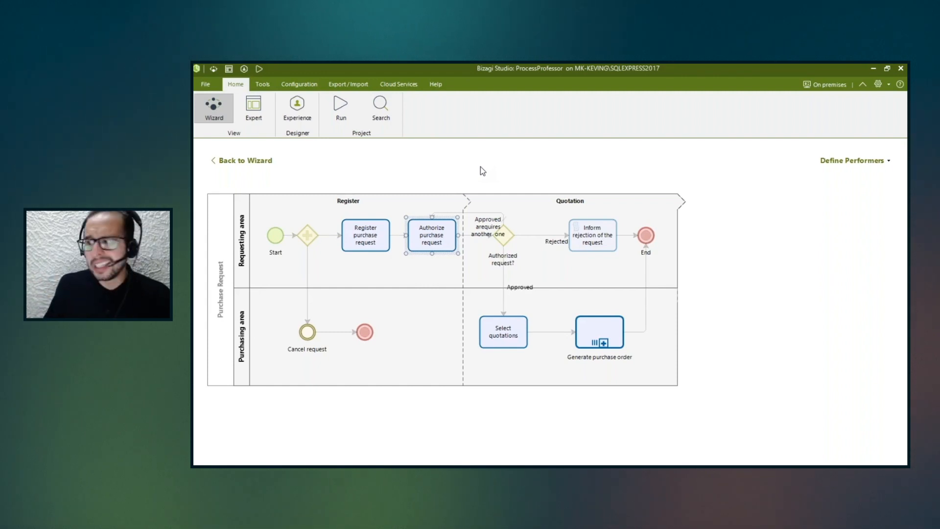
Leave the performers diagram, switch to the slide presentation and advance it to highlight the Integrate stage.
{"action": "left_click", "coordinate": [229, 160]}
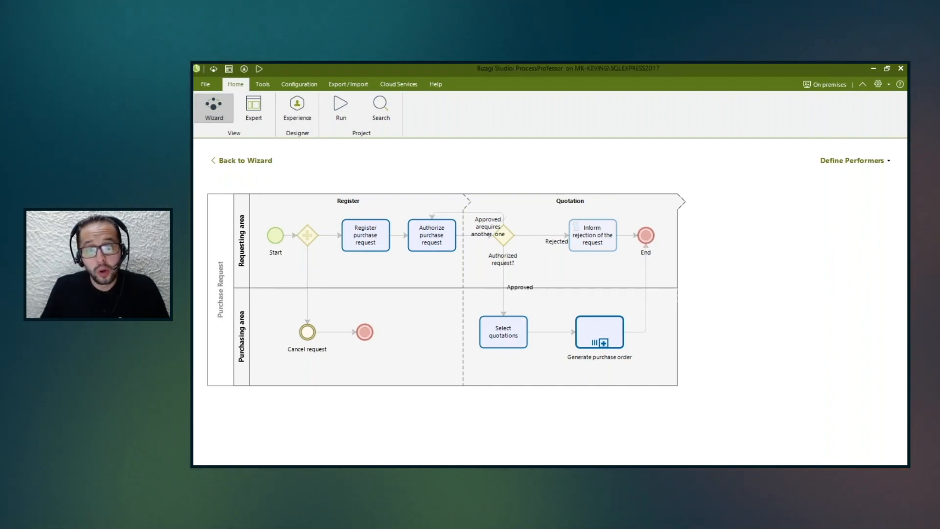
{"action": "key", "text": "alt+Tab"}
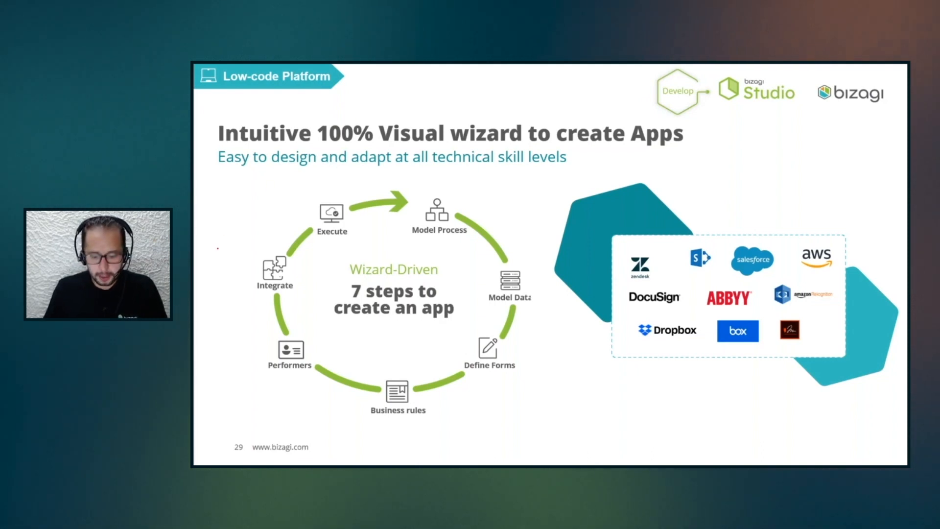
{"action": "key", "text": "Right"}
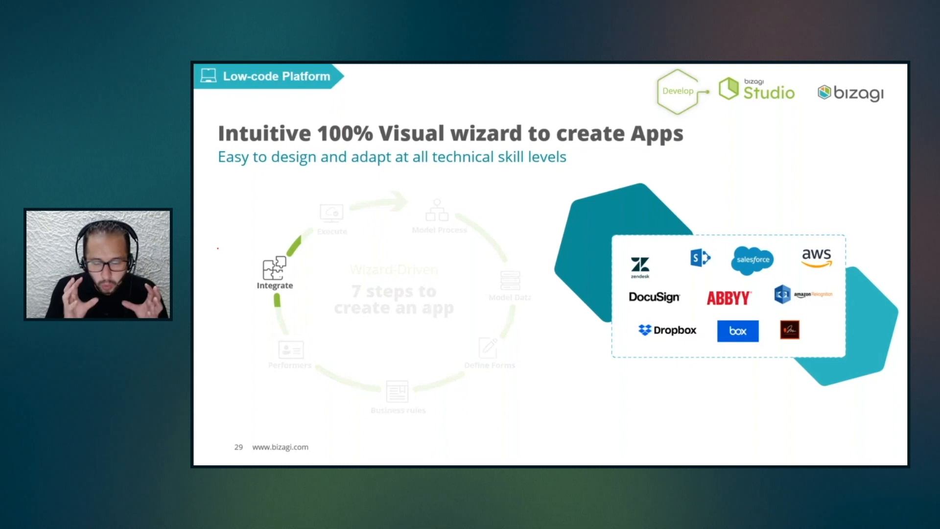
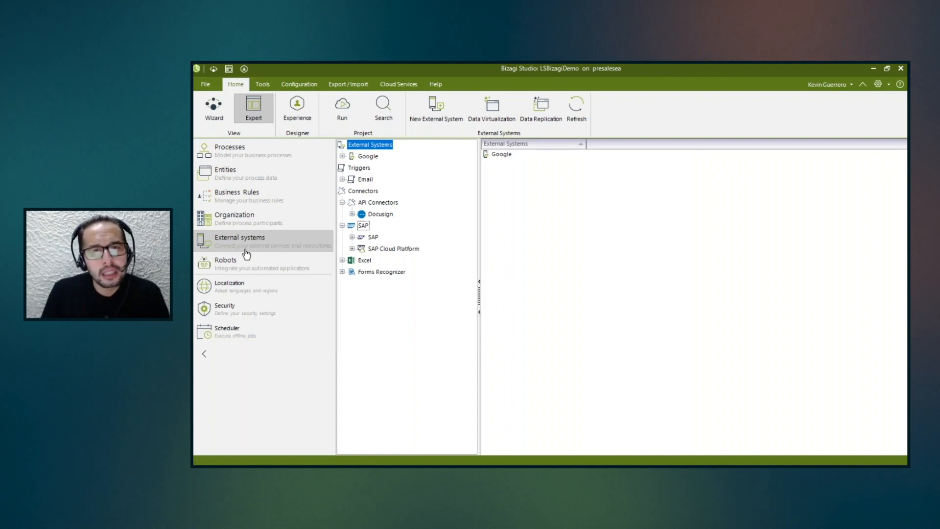
Expand the Google external system's interfaces, view the properties of its Geocode interface, and close them without changes.
{"action": "left_click", "coordinate": [342, 155]}
{"action": "left_click", "coordinate": [353, 167]}
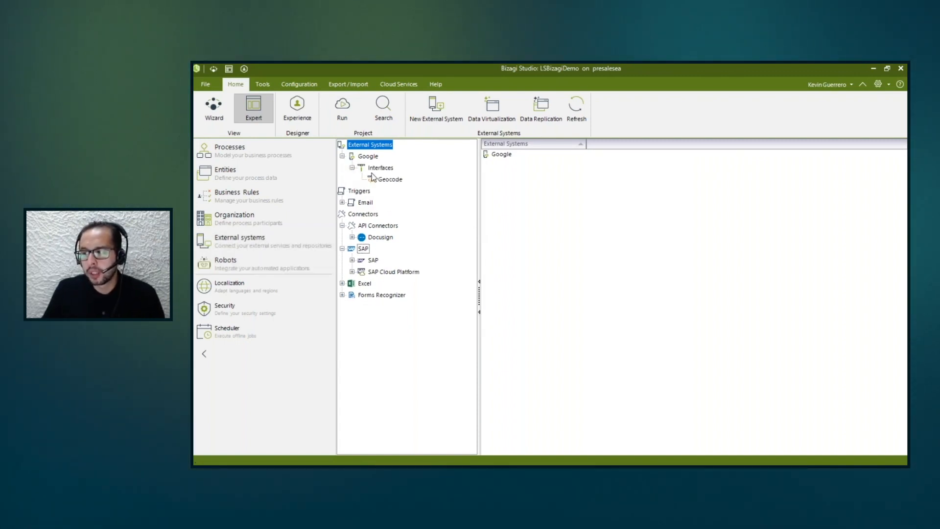
{"action": "left_click", "coordinate": [381, 168]}
{"action": "left_click", "coordinate": [387, 179]}
{"action": "right_click", "coordinate": [385, 179]}
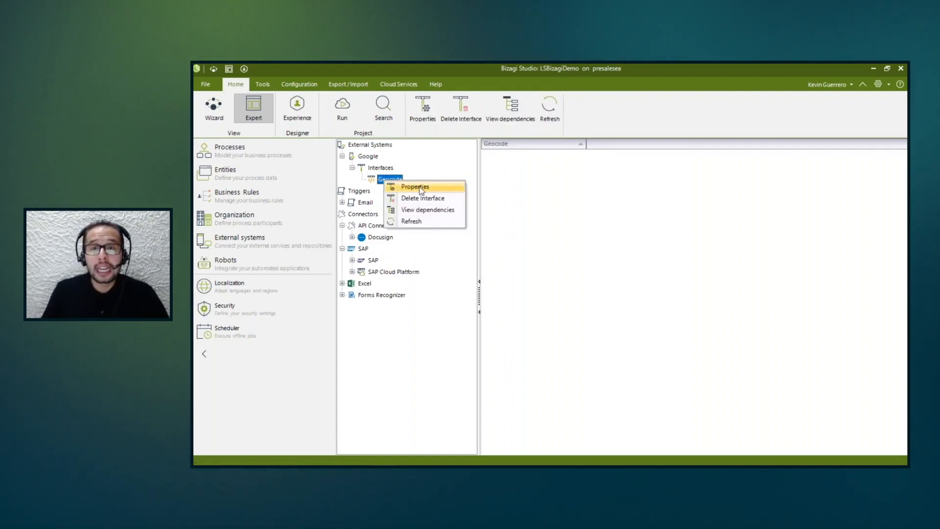
{"action": "left_click", "coordinate": [416, 188]}
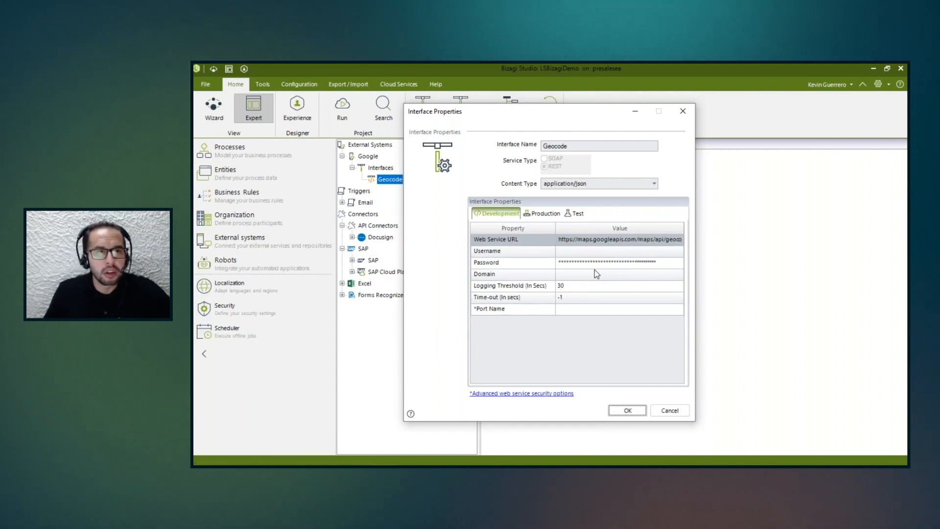
{"action": "left_click", "coordinate": [683, 111]}
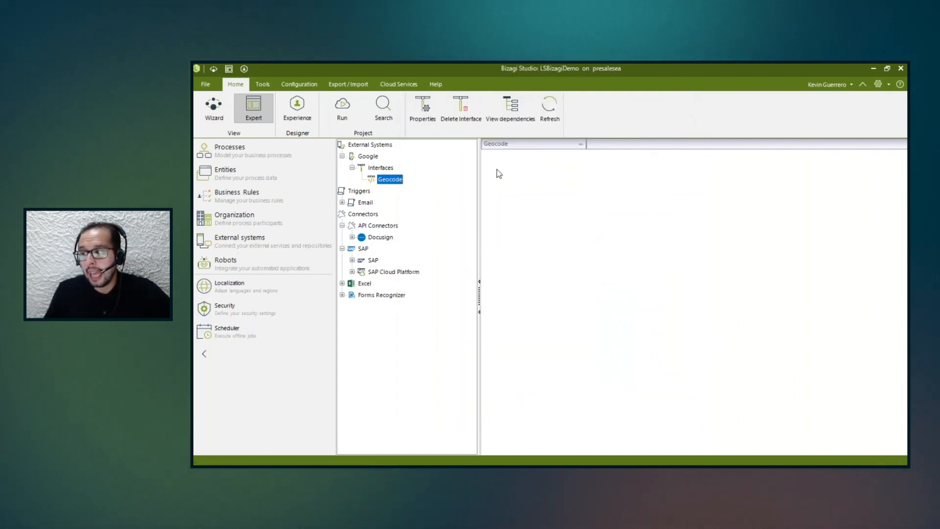
Expand the Docusign API connector, view the ESignature system configuration under version 2.0.6, and close it without changes.
{"action": "left_click", "coordinate": [352, 237]}
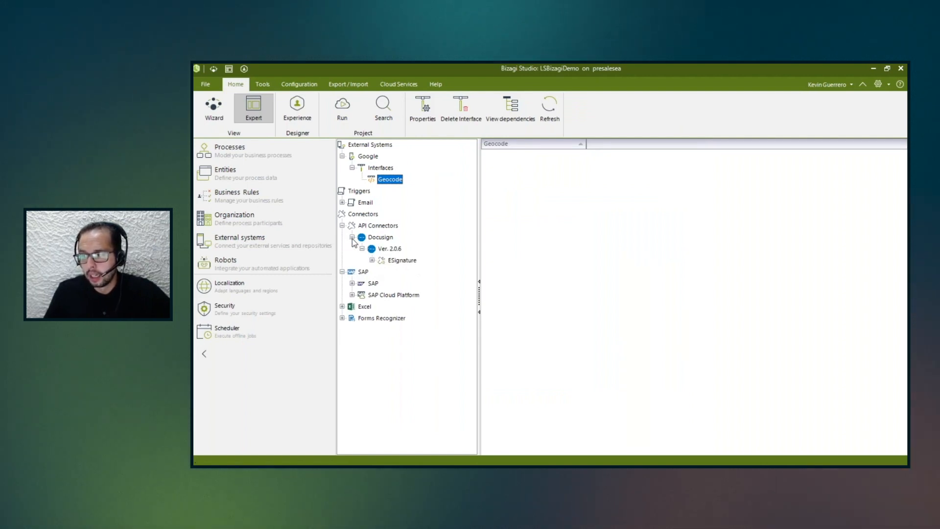
{"action": "left_click", "coordinate": [399, 260]}
{"action": "right_click", "coordinate": [408, 261]}
{"action": "left_click", "coordinate": [436, 266]}
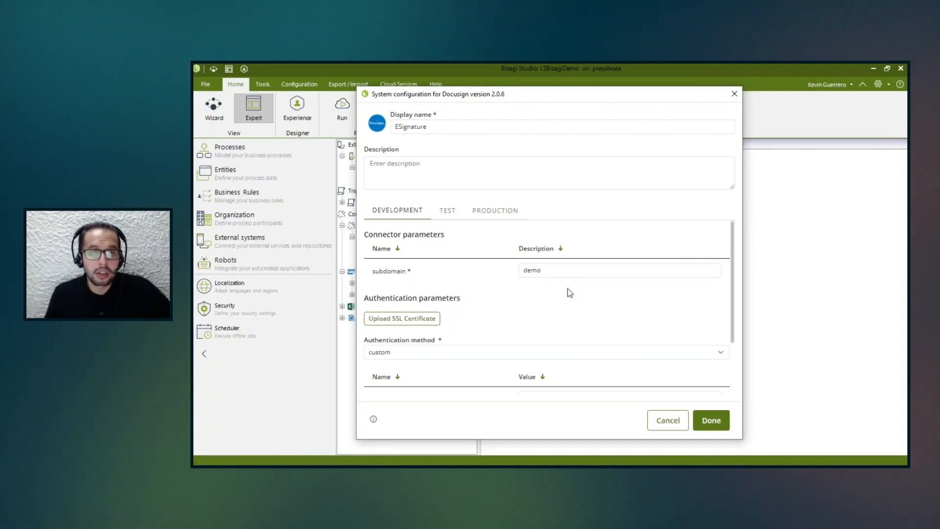
{"action": "left_click", "coordinate": [734, 94]}
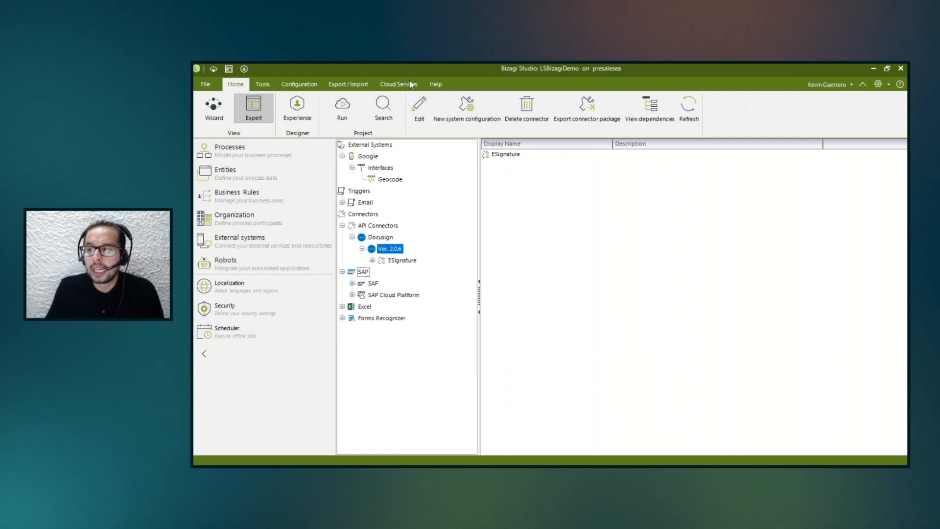
Switch to the Wizard view and open the activity actions of the Generate Agreement task in the Customer Onboarding process.
{"action": "left_click", "coordinate": [213, 104]}
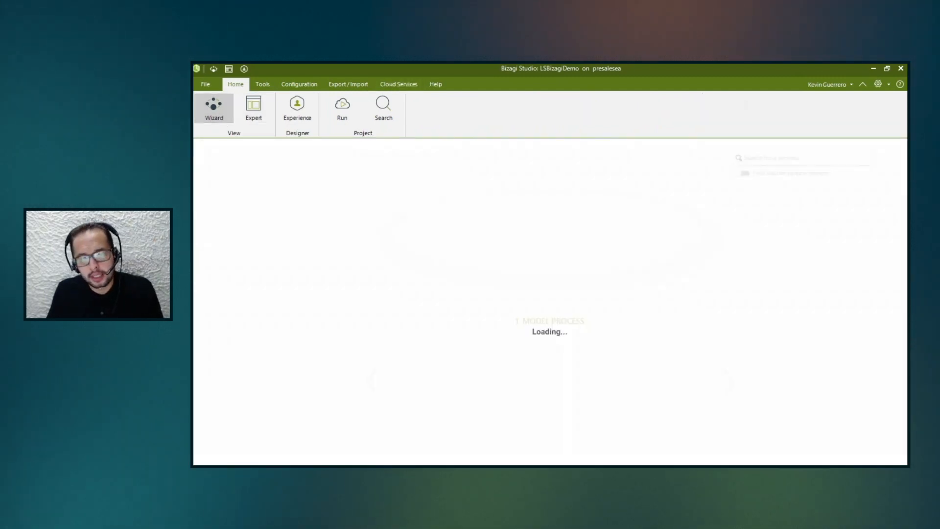
{"action": "left_click", "coordinate": [601, 197]}
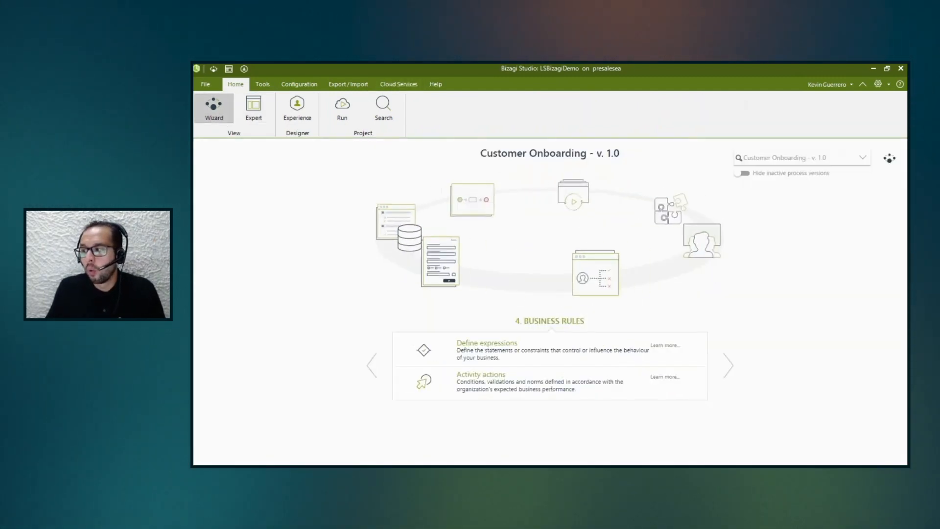
{"action": "left_click", "coordinate": [508, 398]}
{"action": "scroll", "coordinate": [565, 345], "scroll_direction": "down", "scroll_amount": 10}
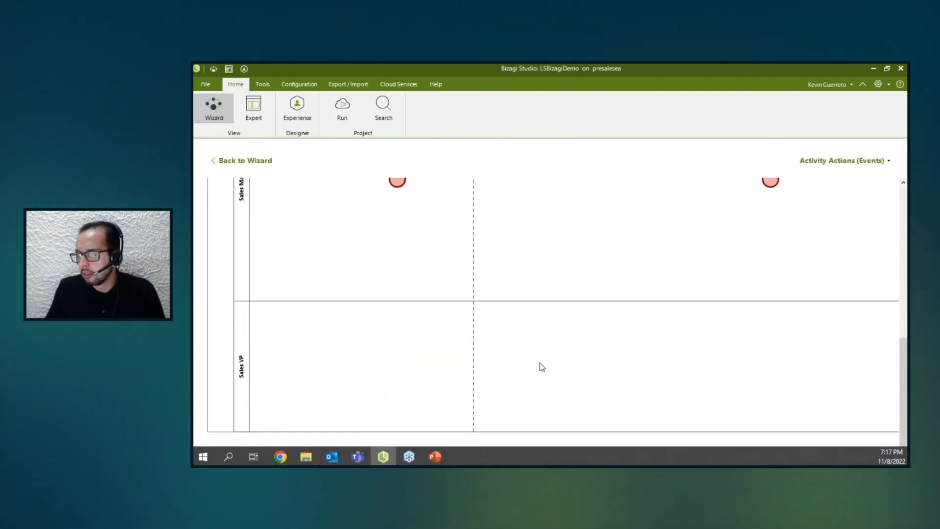
{"action": "left_click_drag", "start_coordinate": [519, 463], "coordinate": [851, 432]}
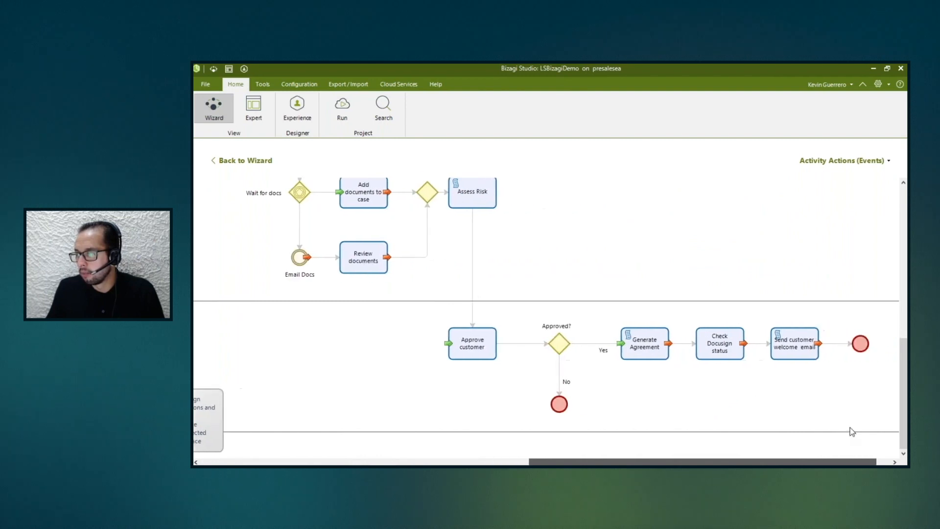
{"action": "left_click", "coordinate": [645, 353]}
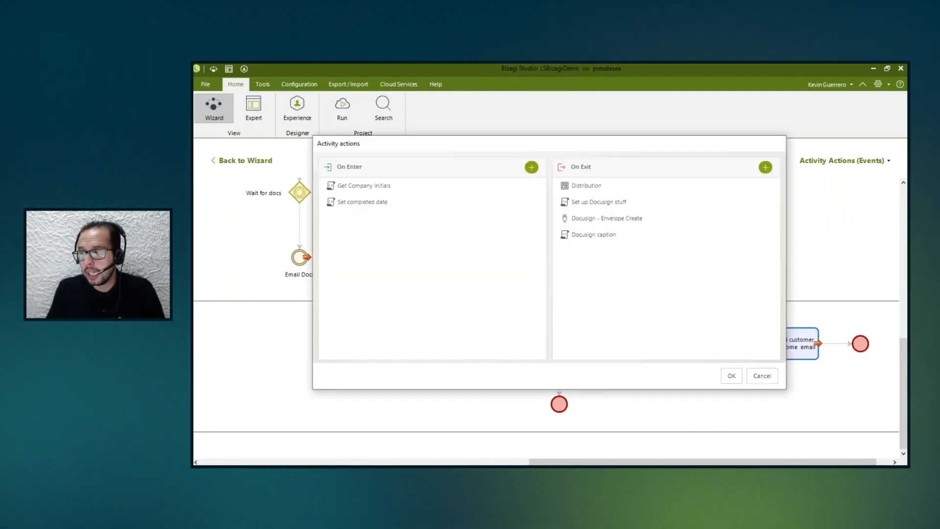
Review the available actions and input mapping of the Docusign - Envelope Create on-exit action, and cancel out of the activity actions.
{"action": "double_click", "coordinate": [603, 219]}
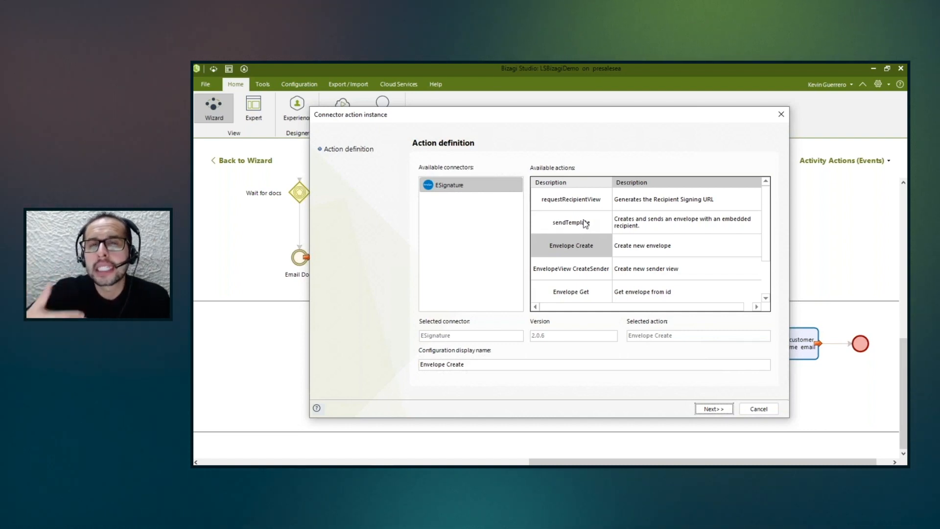
{"action": "scroll", "coordinate": [605, 271], "scroll_direction": "down", "scroll_amount": 3}
{"action": "scroll", "coordinate": [607, 273], "scroll_direction": "up", "scroll_amount": 3}
{"action": "left_click", "coordinate": [713, 411]}
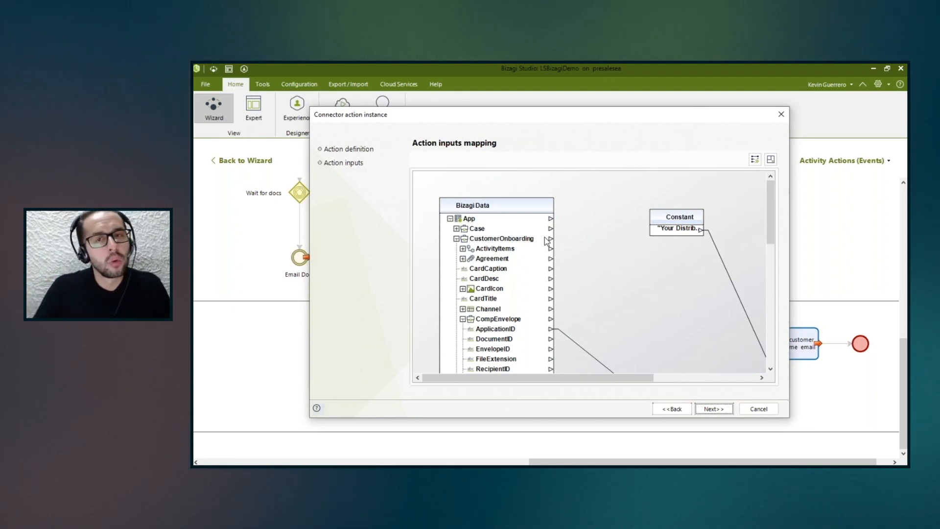
{"action": "left_click", "coordinate": [781, 116]}
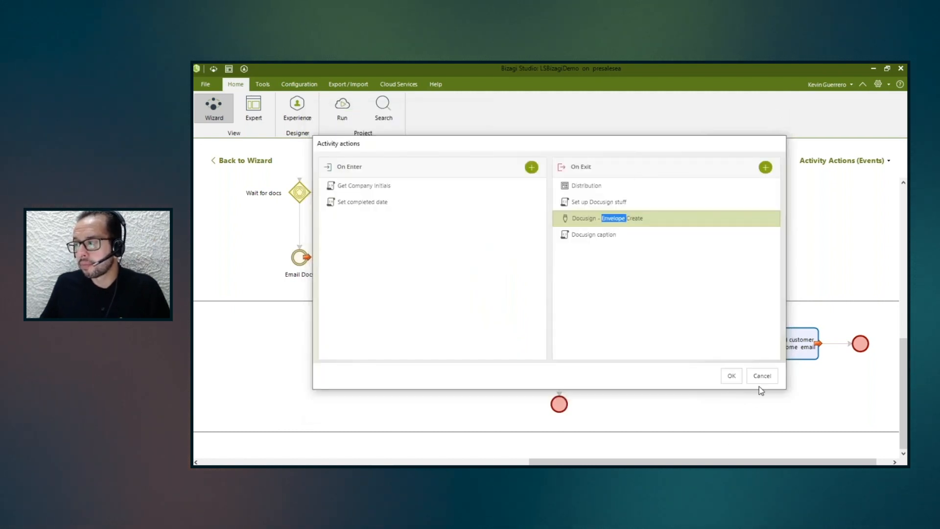
{"action": "left_click", "coordinate": [762, 376]}
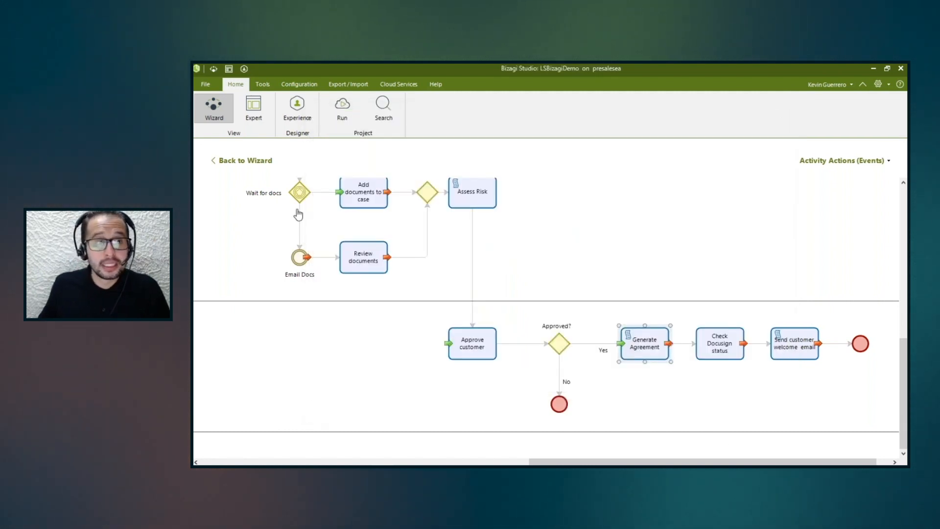
Leave the activity actions diagram and bring up the Execute stage of the Customer Onboarding process wizard.
{"action": "key", "text": "alt+Tab"}
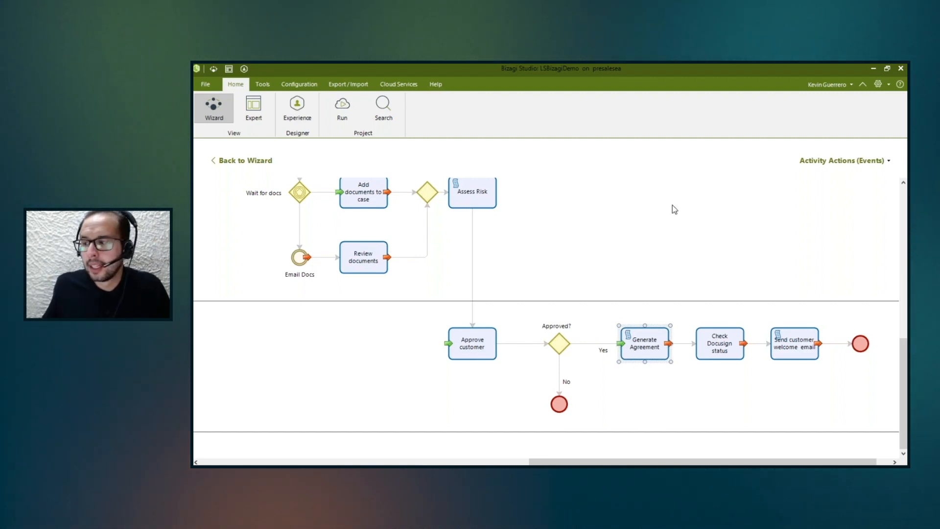
{"action": "left_click", "coordinate": [260, 161]}
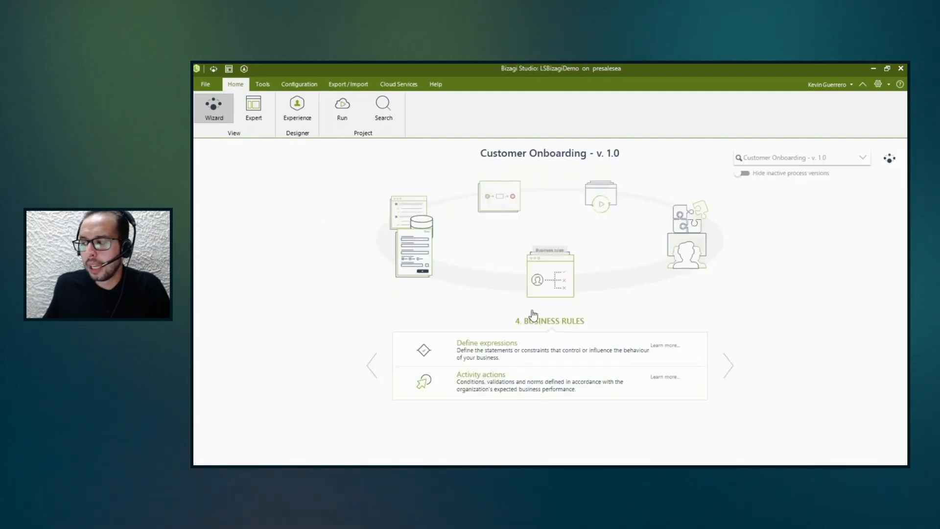
{"action": "left_click", "coordinate": [596, 199]}
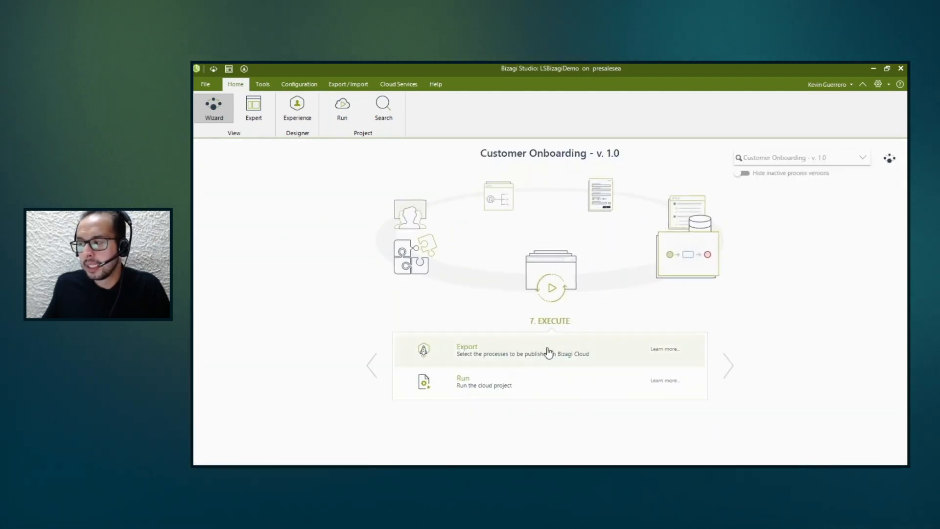